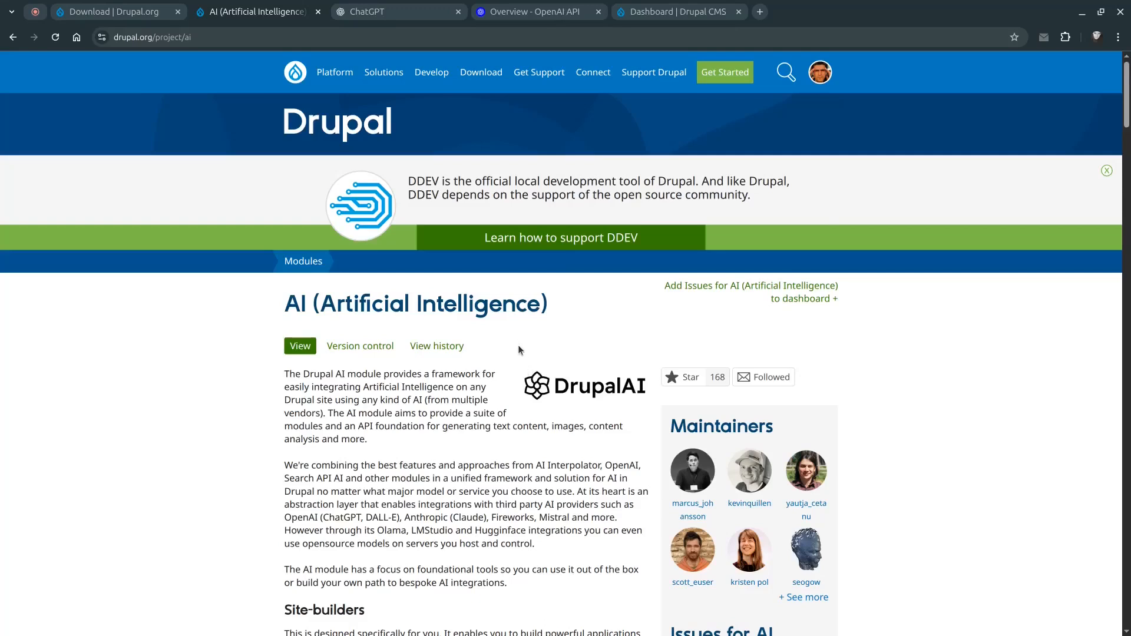
left_click(634, 14)
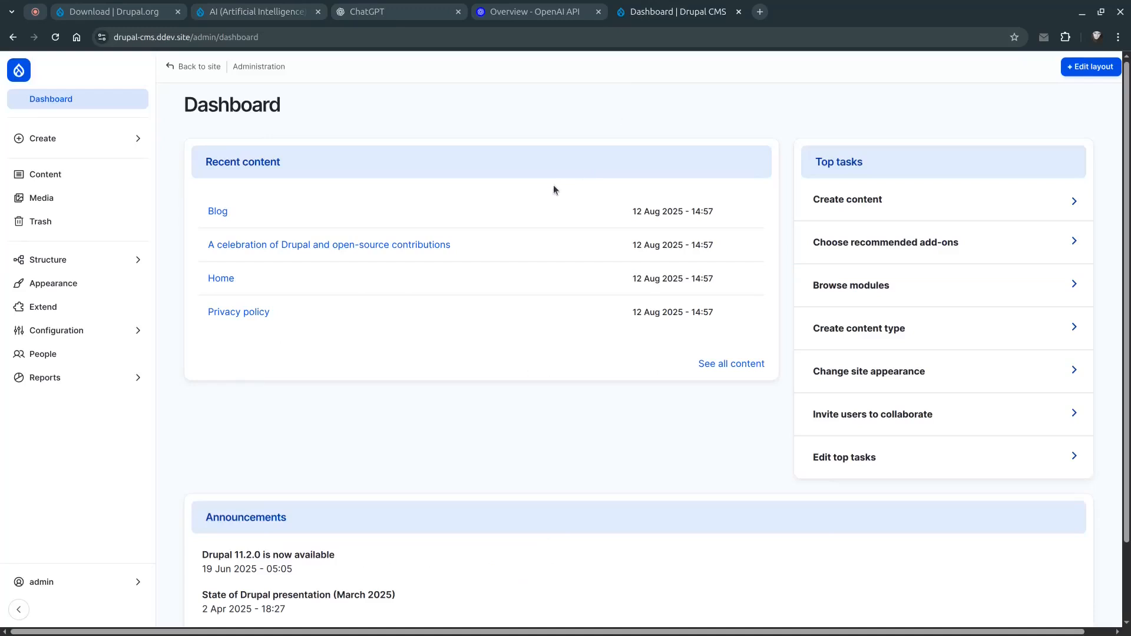
left_click(88, 13)
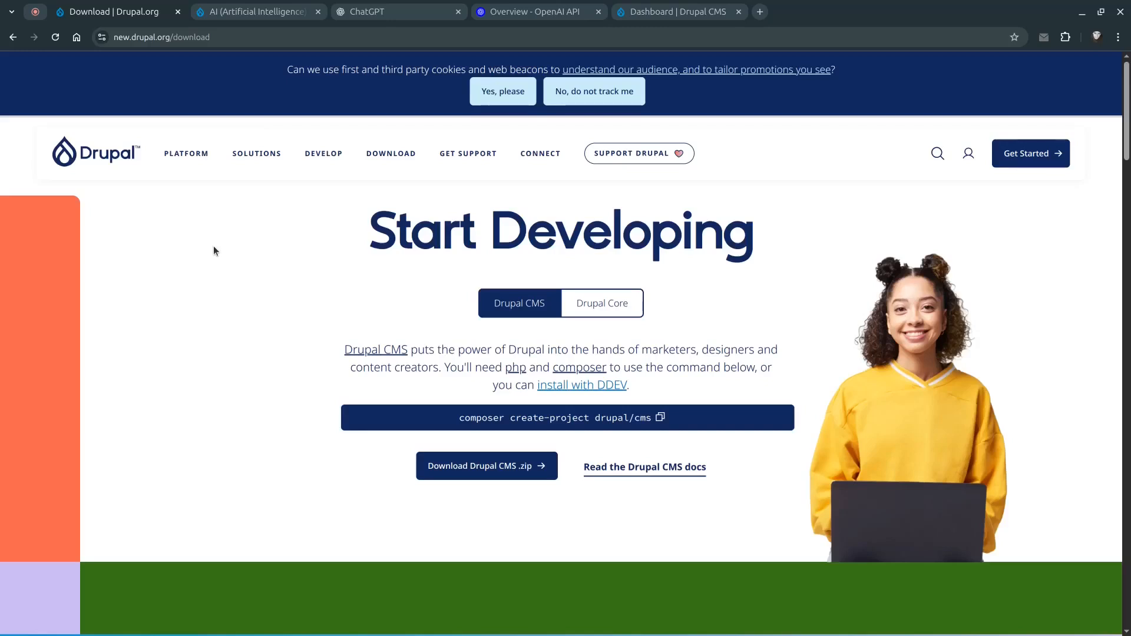
left_click(673, 16)
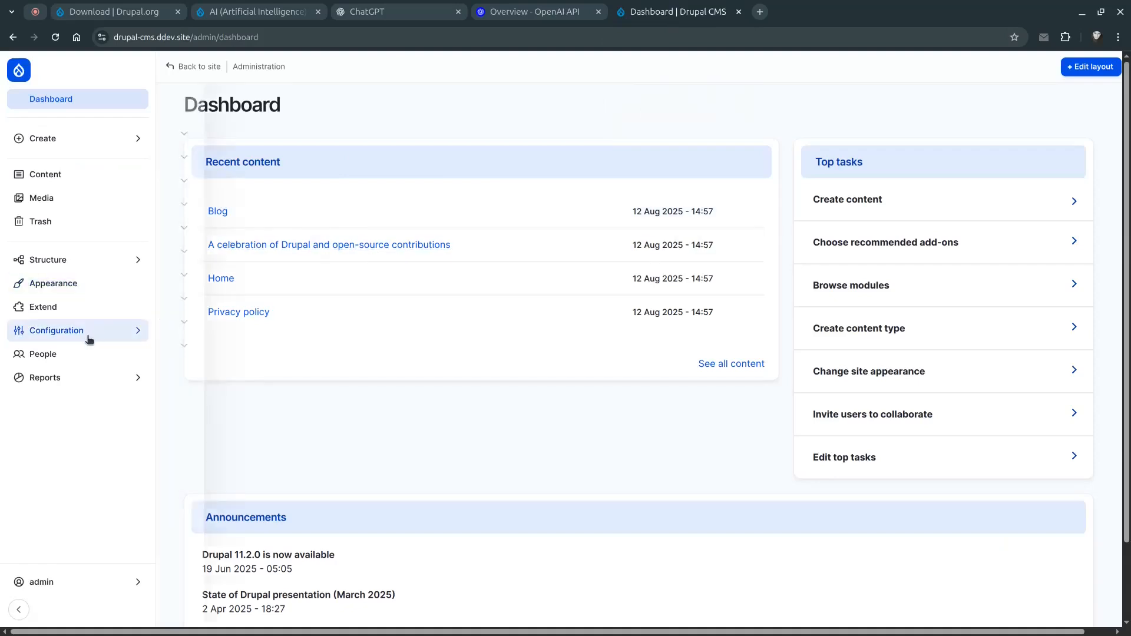
Filter the module list by AI and tick the AI Core and AI API Explorer modules
left_click(67, 308)
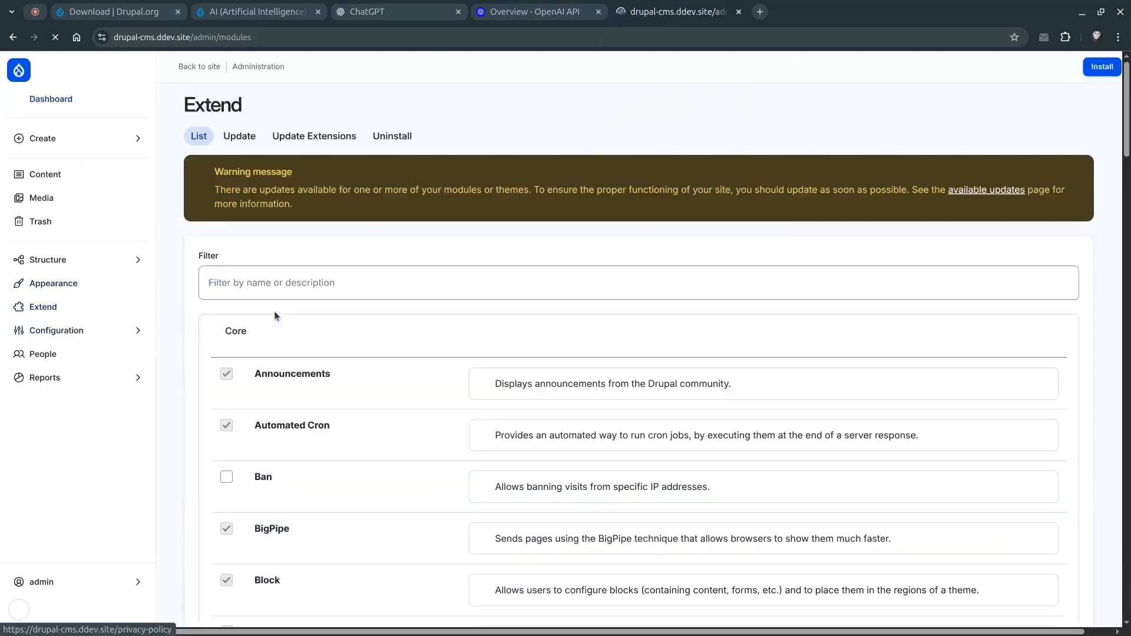
left_click(263, 279)
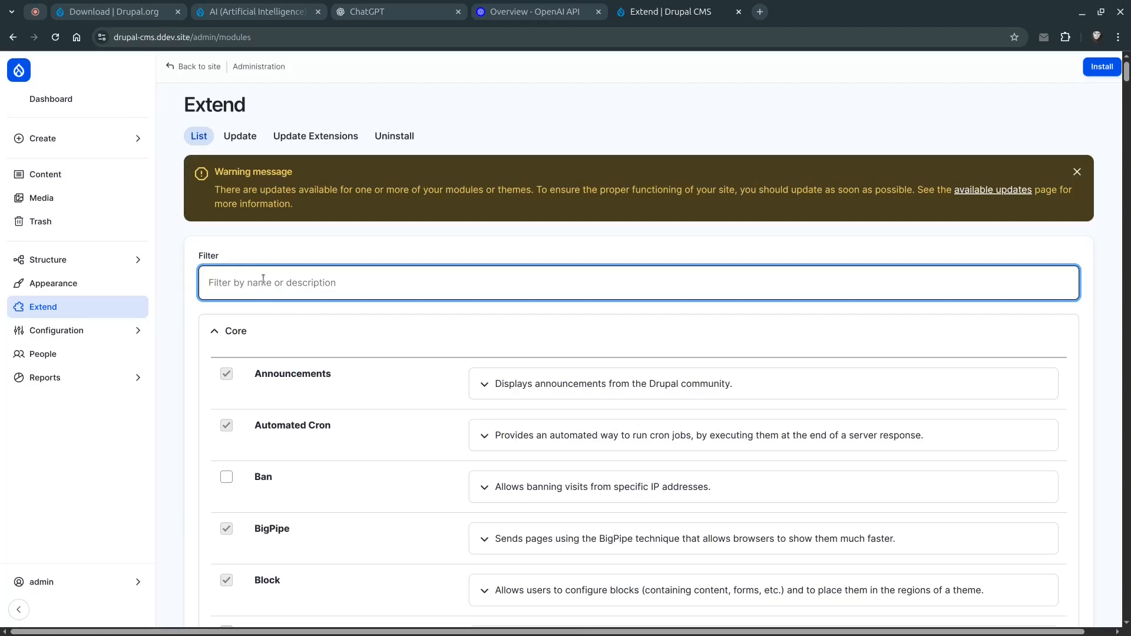
type("AI")
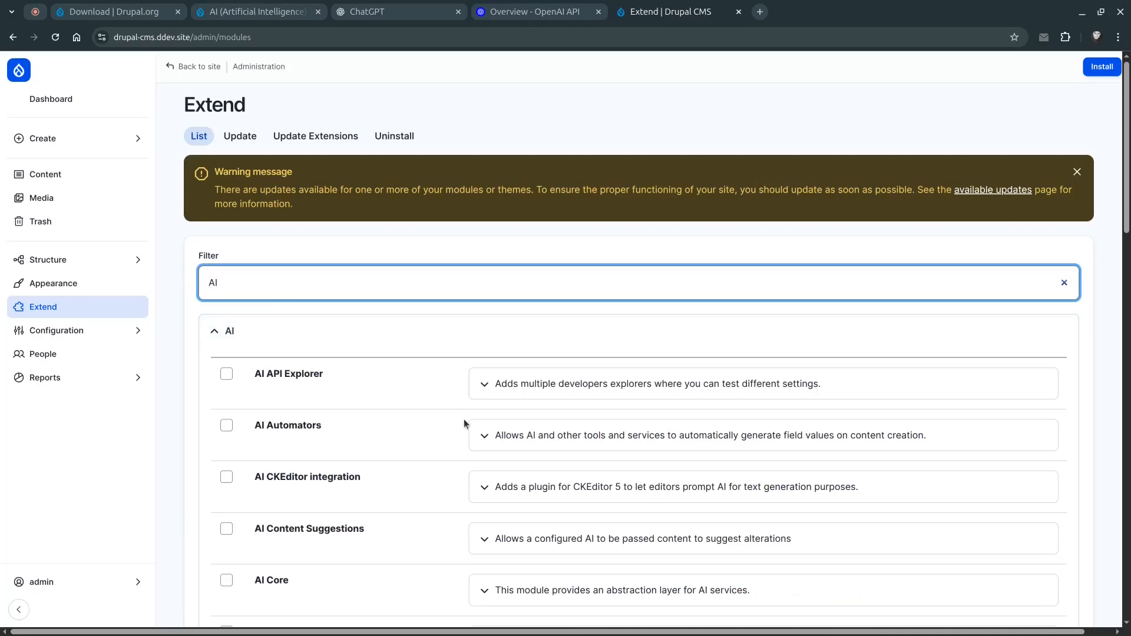
scroll(464, 419, "down", 2)
scroll(464, 420, "down", 4)
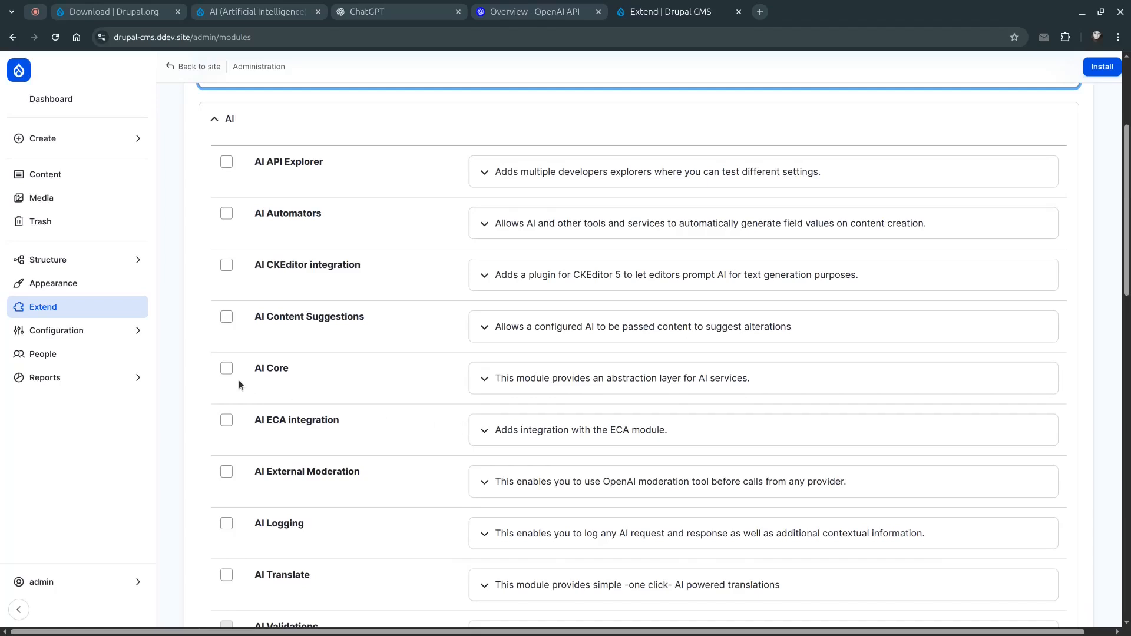
left_click(226, 369)
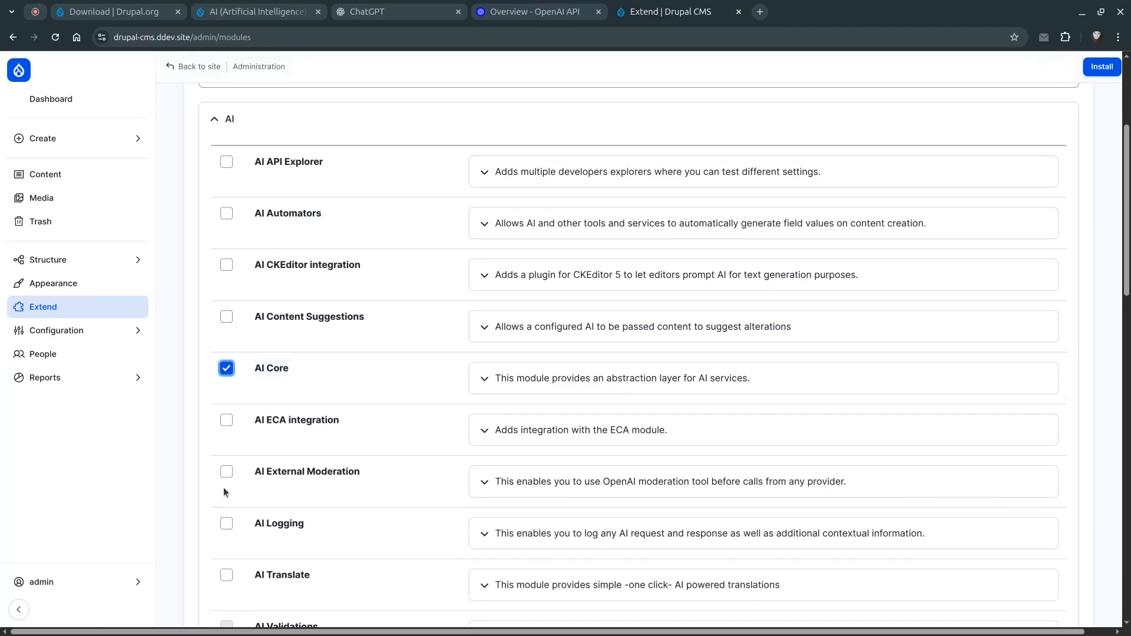
left_click(226, 161)
Tick the OpenAI Provider module and install the selected modules along with the required Key module
scroll(361, 412, "down", 5)
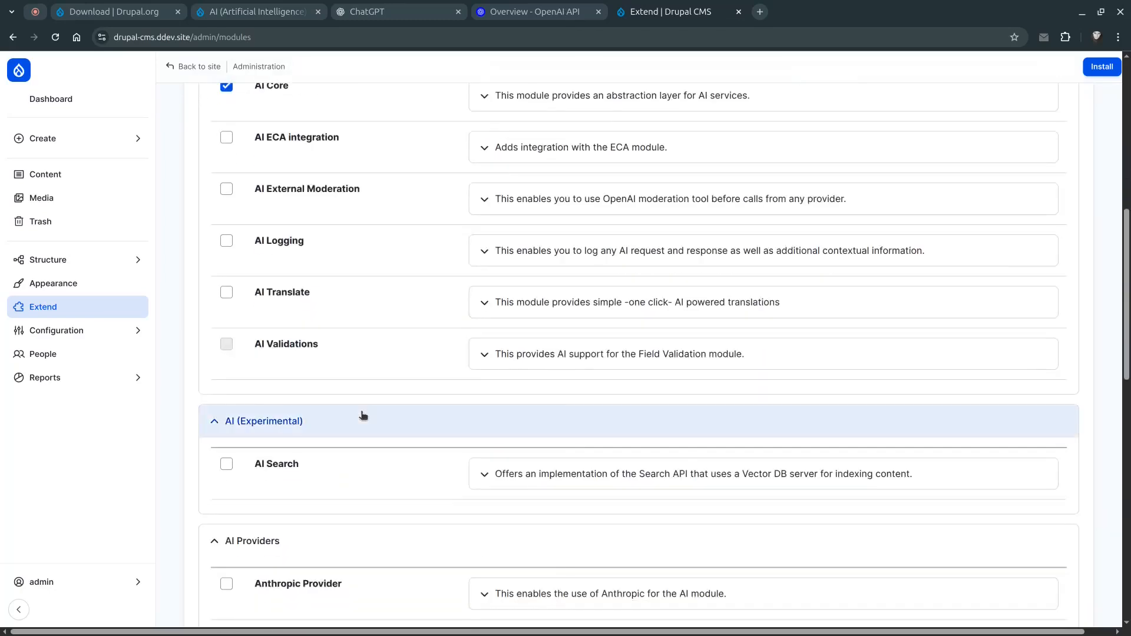
scroll(361, 413, "down", 5)
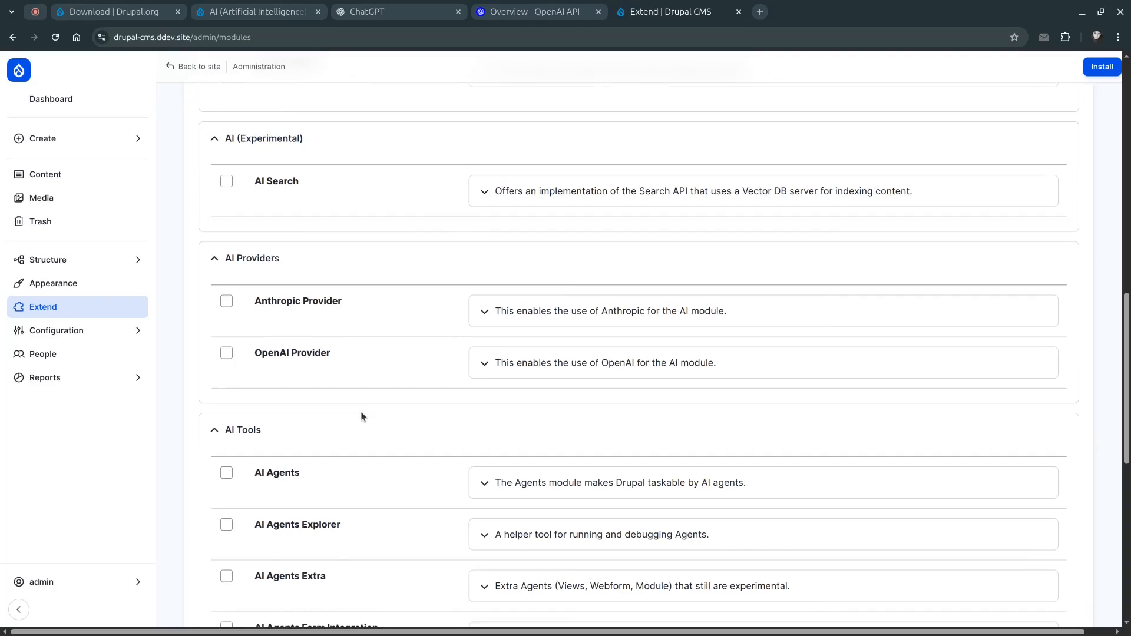
left_click(226, 353)
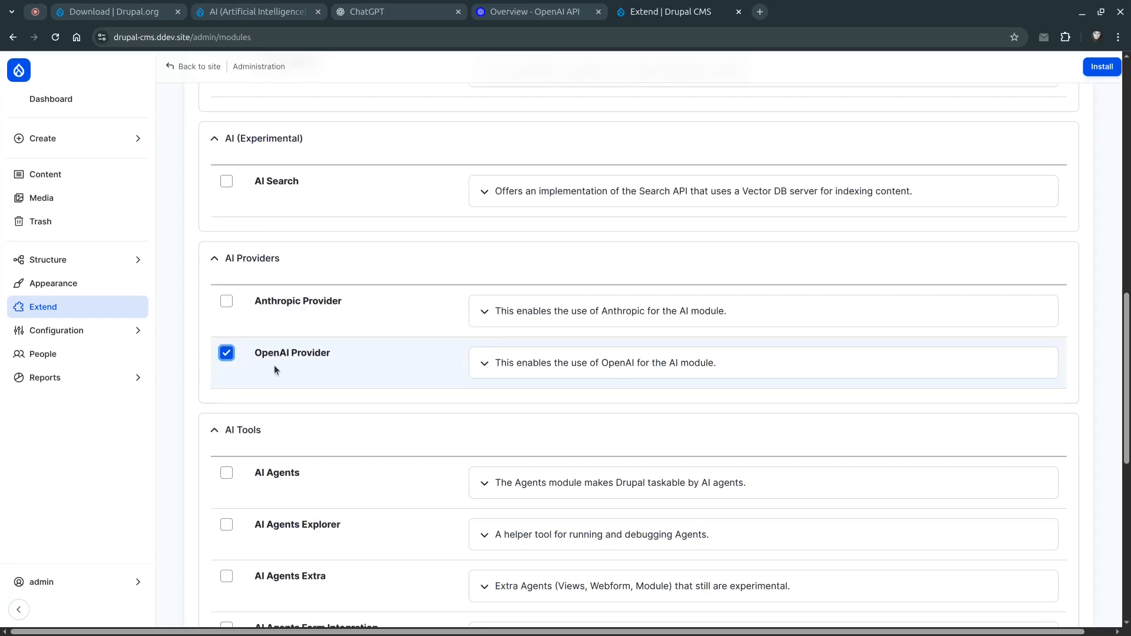
scroll(384, 415, "up", 15)
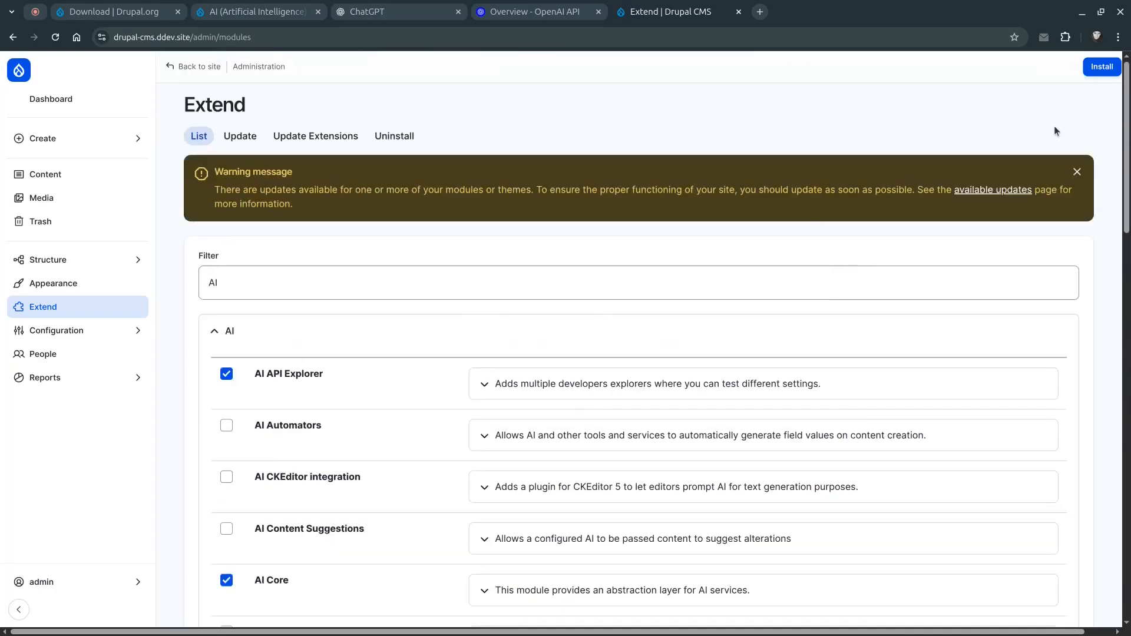
left_click(1103, 67)
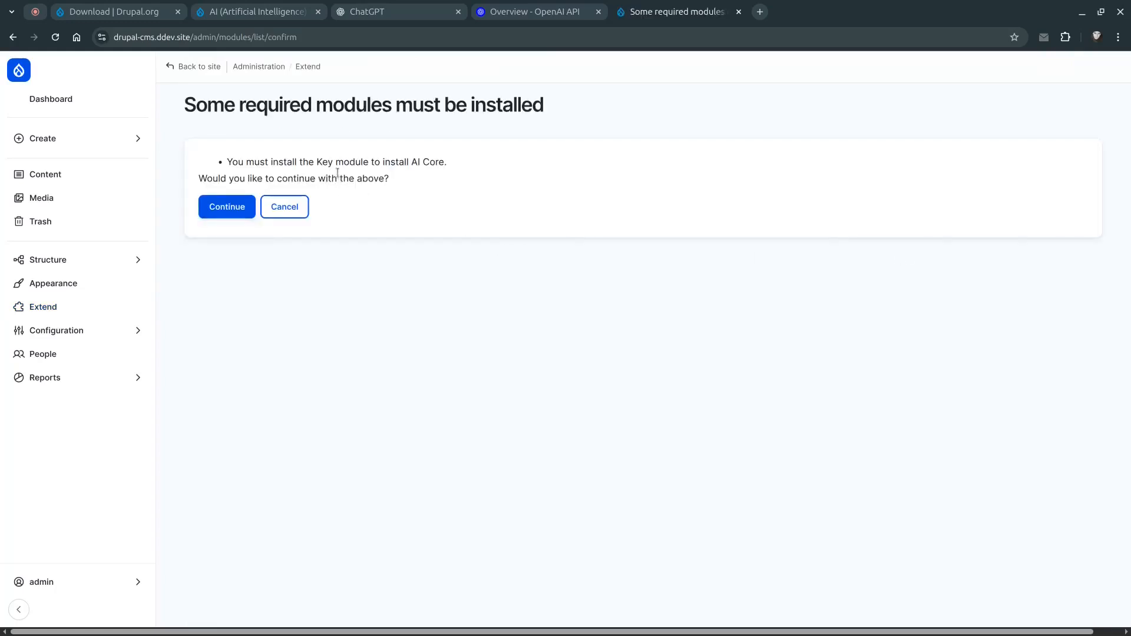
left_click(227, 207)
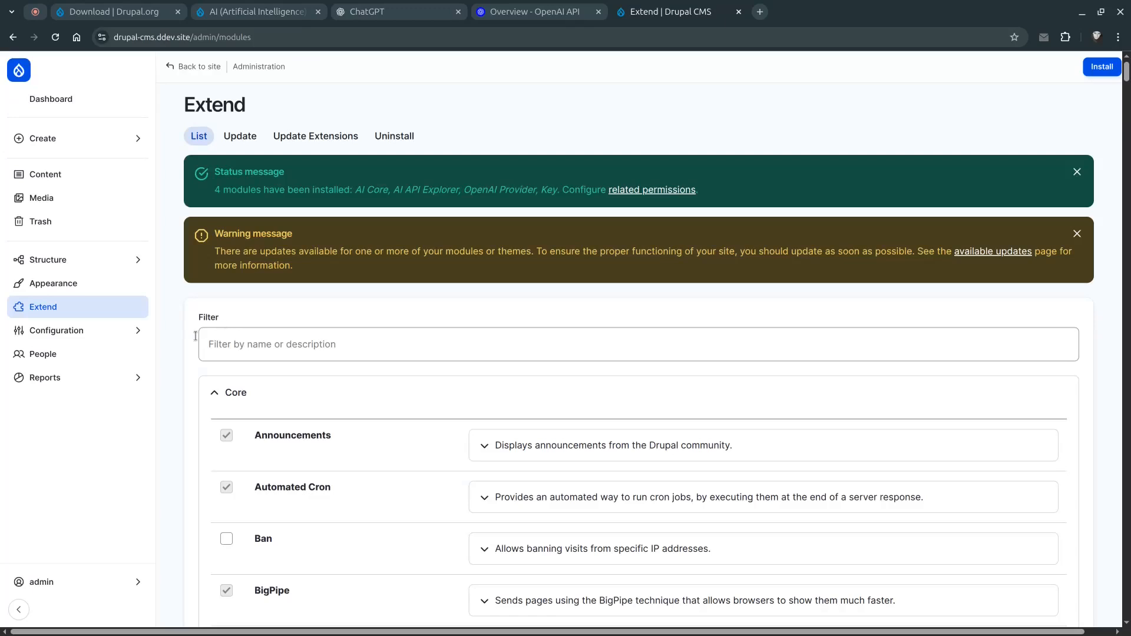
Open the OpenAI Authentication setup from the AI provider settings in Configuration
left_click(123, 332)
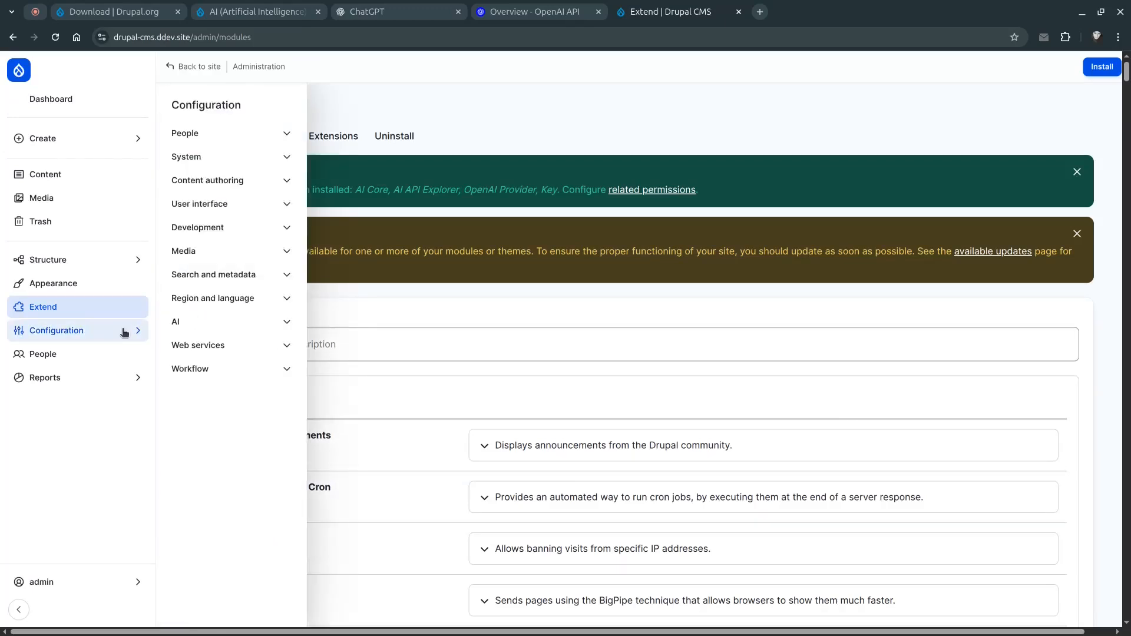
left_click(41, 331)
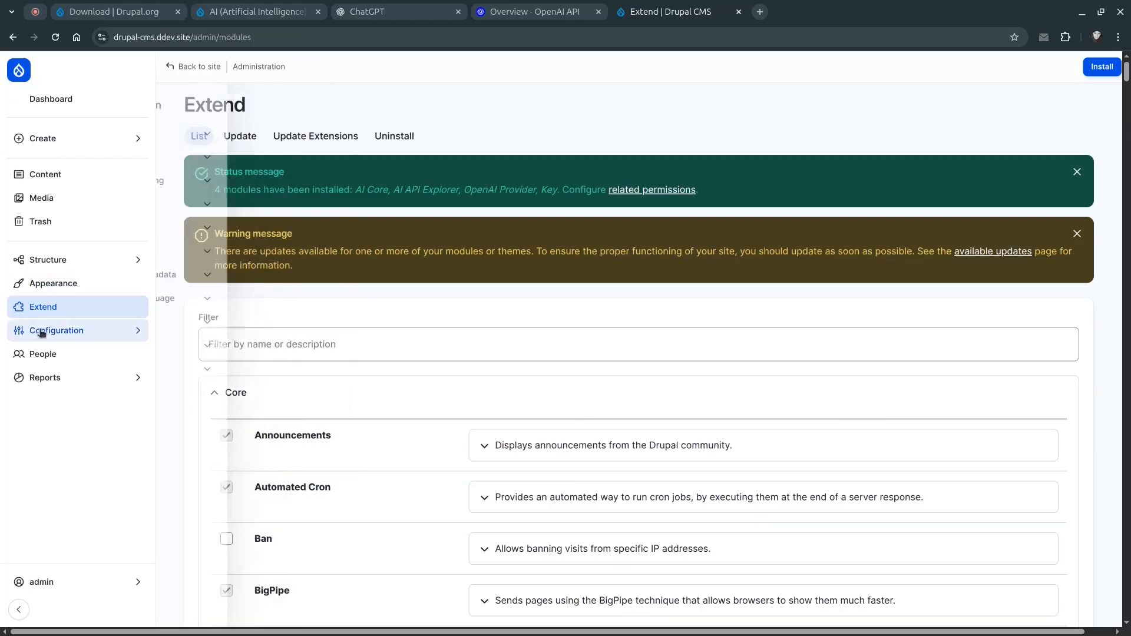
left_click(41, 333)
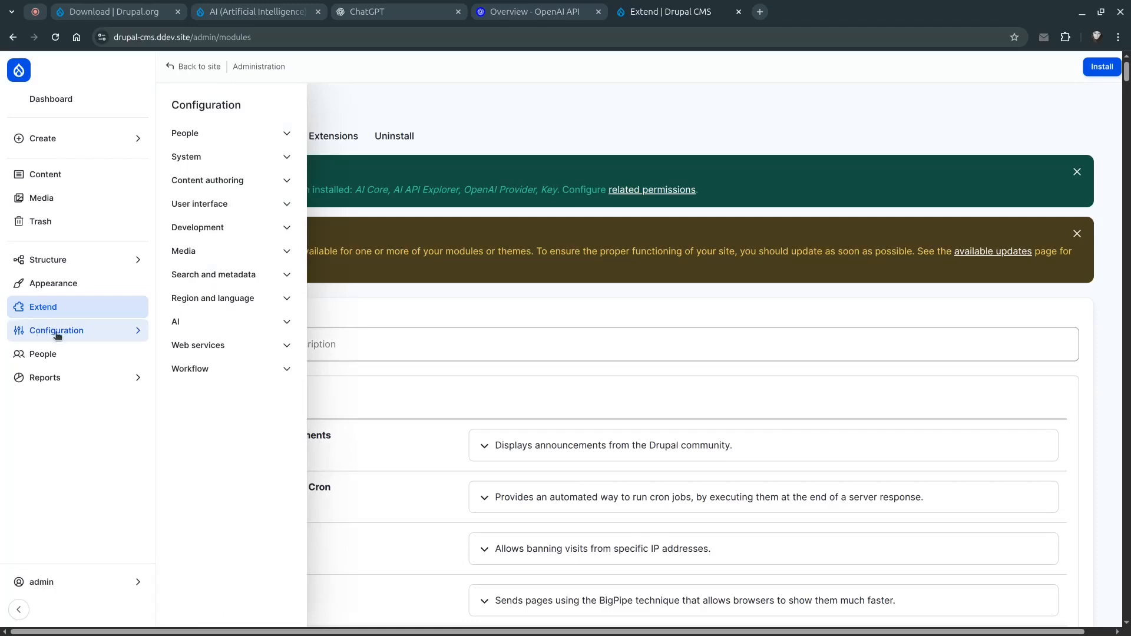
left_click(287, 324)
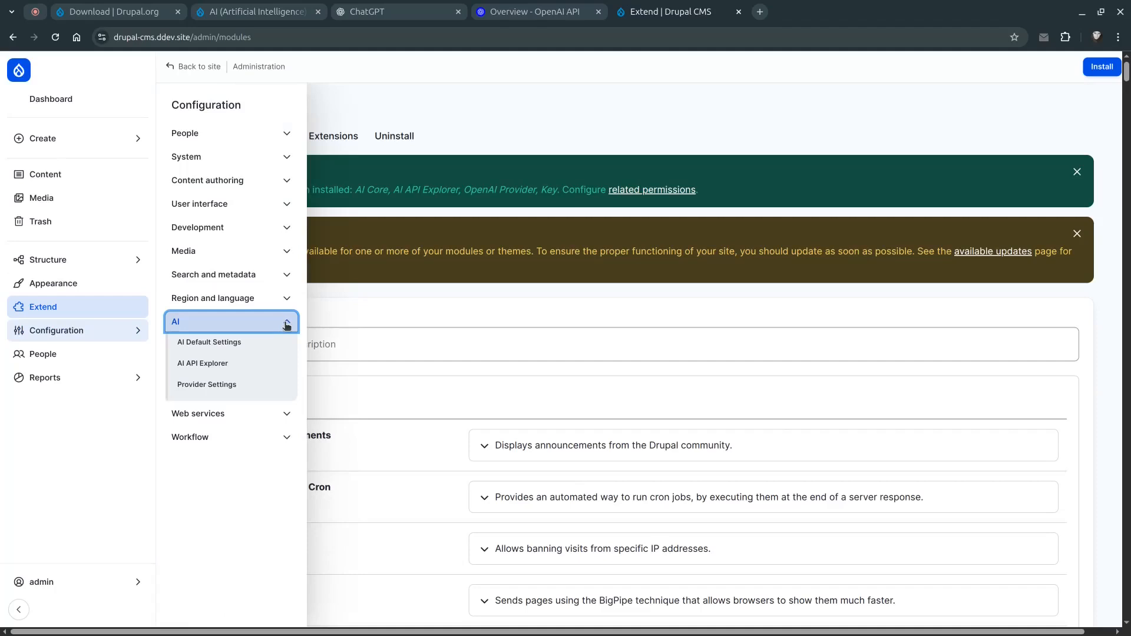
left_click(231, 386)
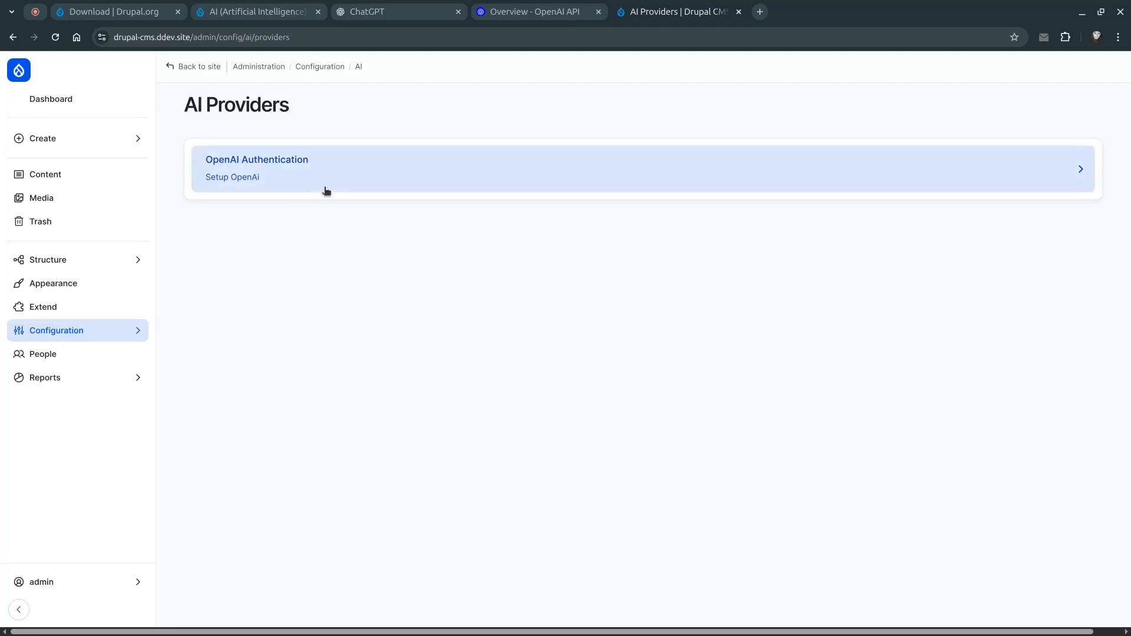
left_click(400, 180)
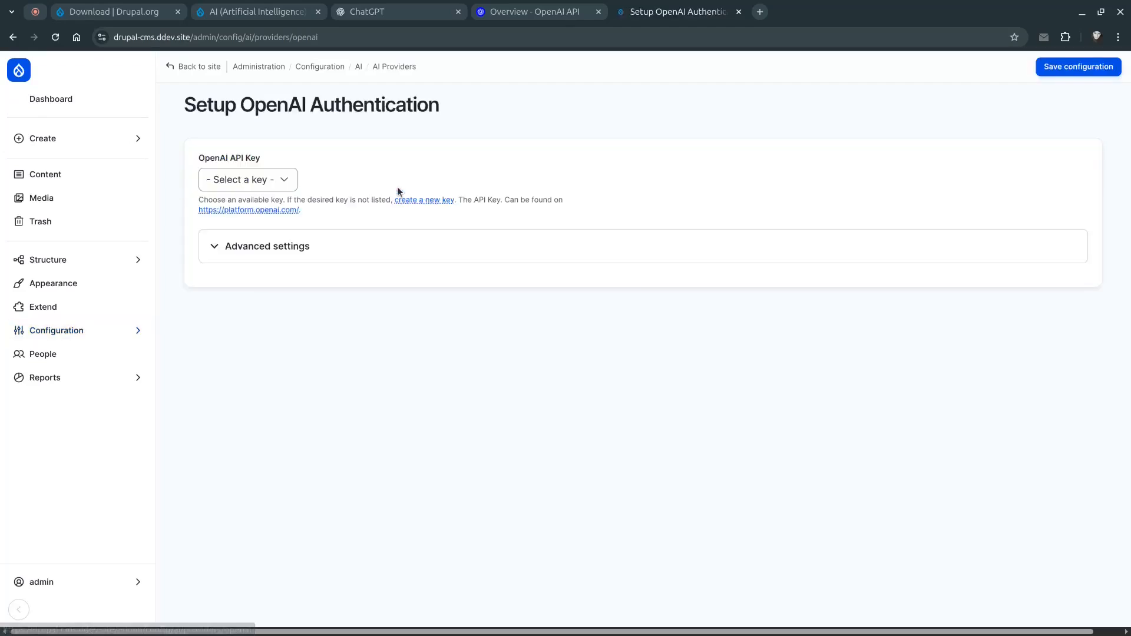
Check the OpenAI API key choices and open the form to create a new key
left_click(242, 180)
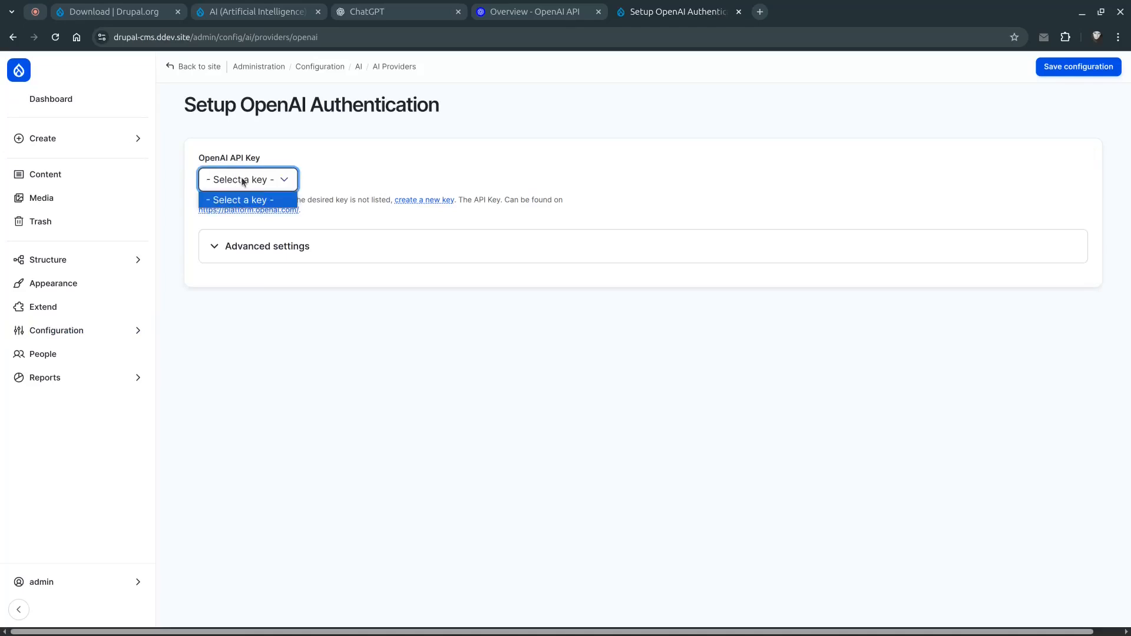
left_click(243, 180)
left_click(397, 164)
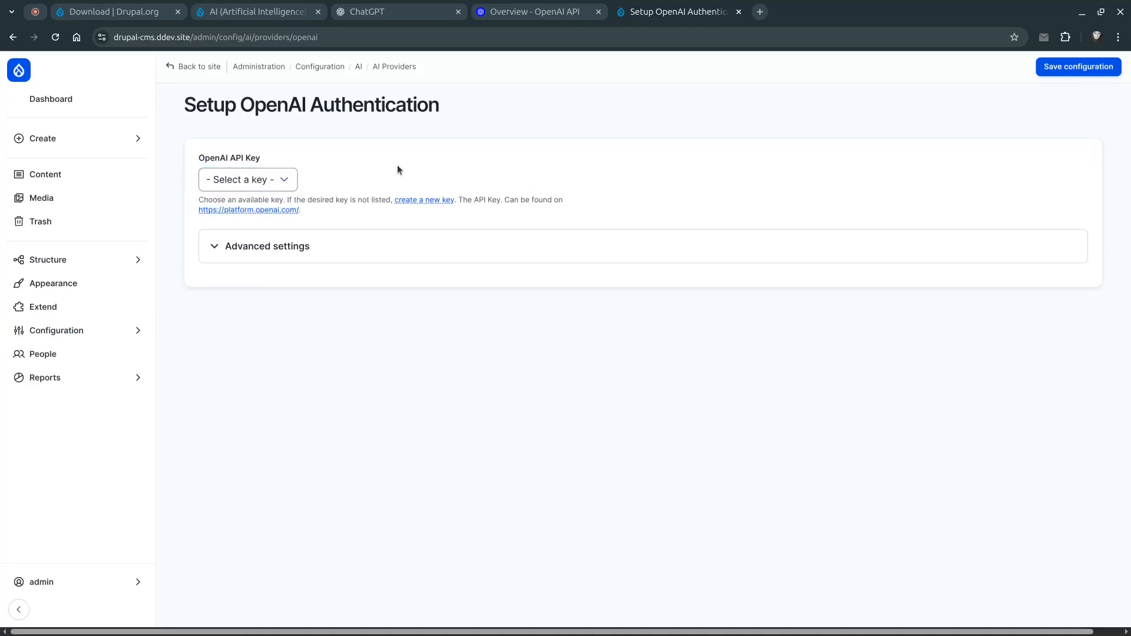
left_click(431, 201)
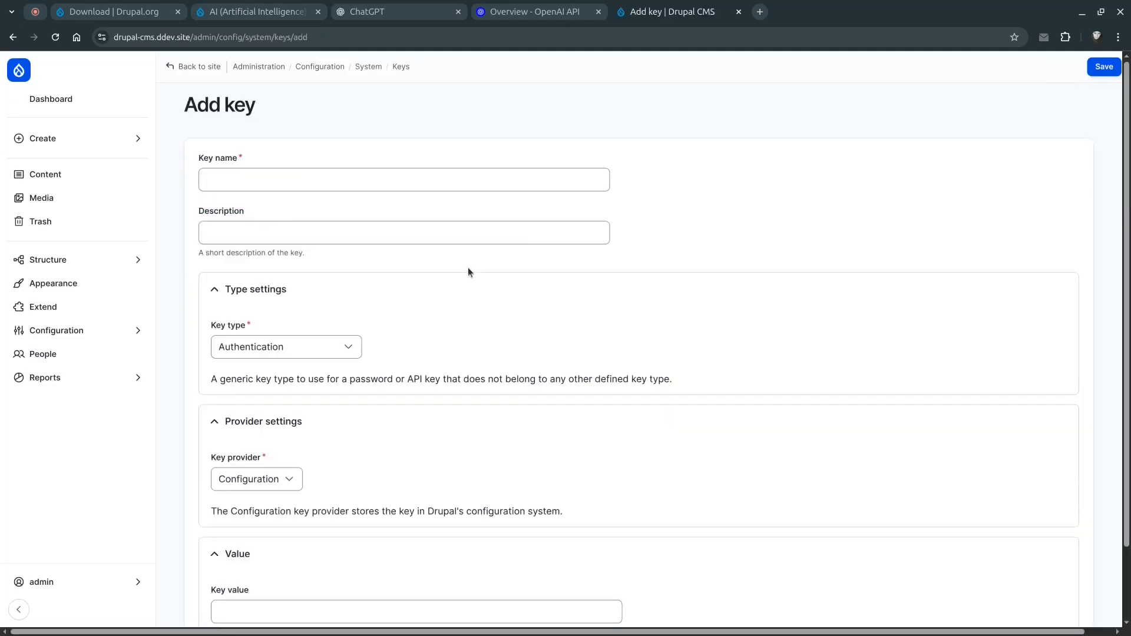
Name the new key Drupal CMS and move to its key value field
scroll(468, 267, "down", 2)
scroll(465, 274, "up", 2)
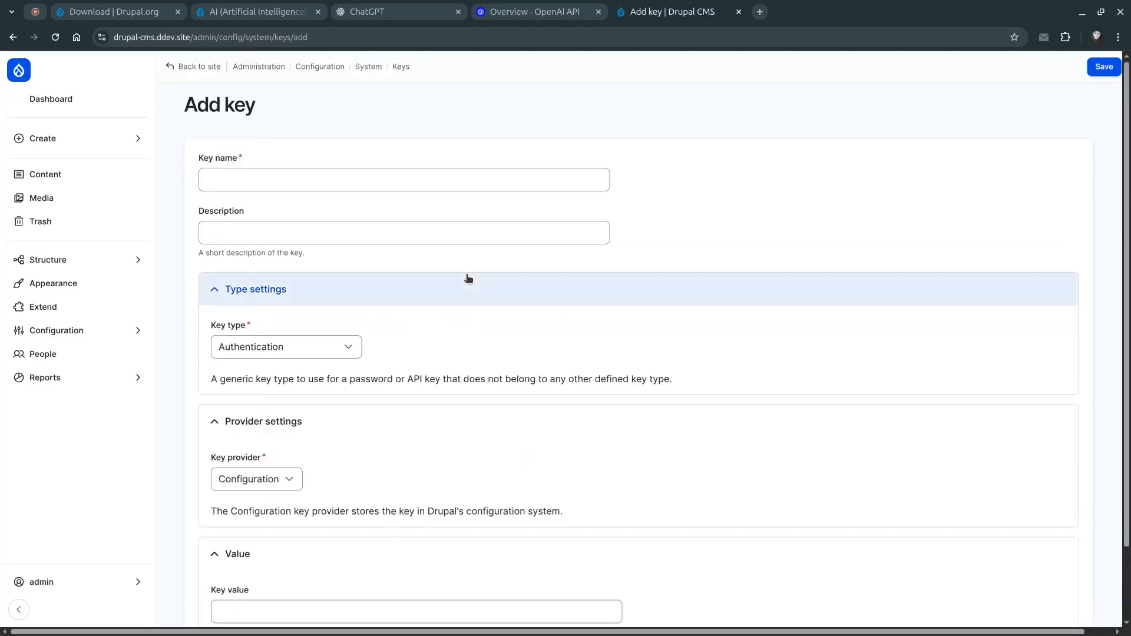
left_click(316, 180)
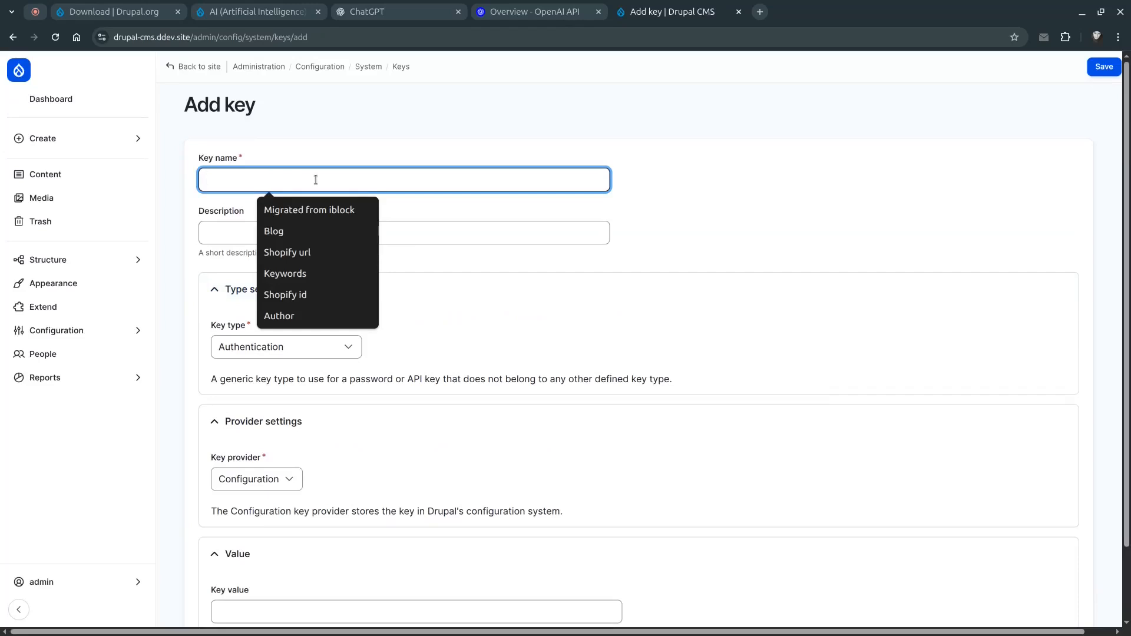
type("Drupal cms")
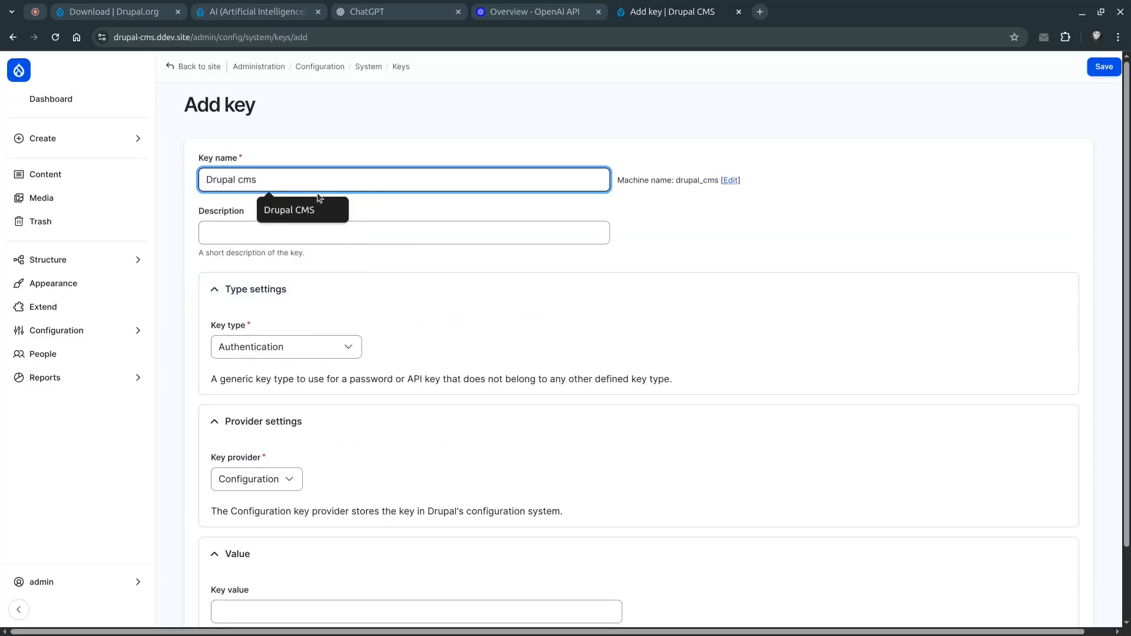
left_click(316, 206)
scroll(337, 347, "down", 2)
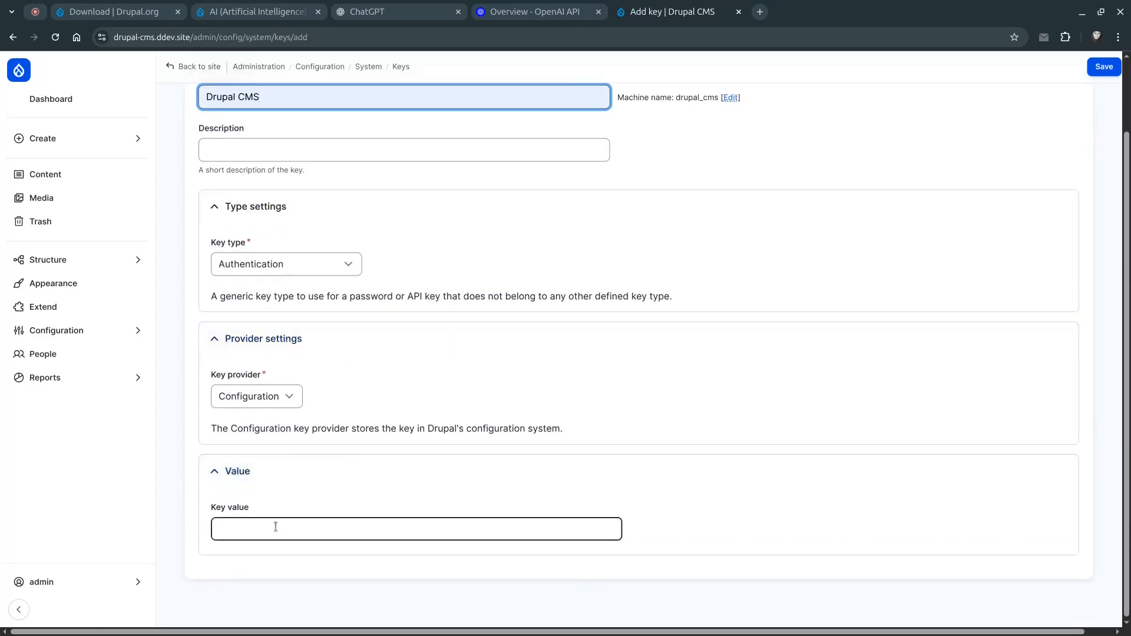
left_click(370, 10)
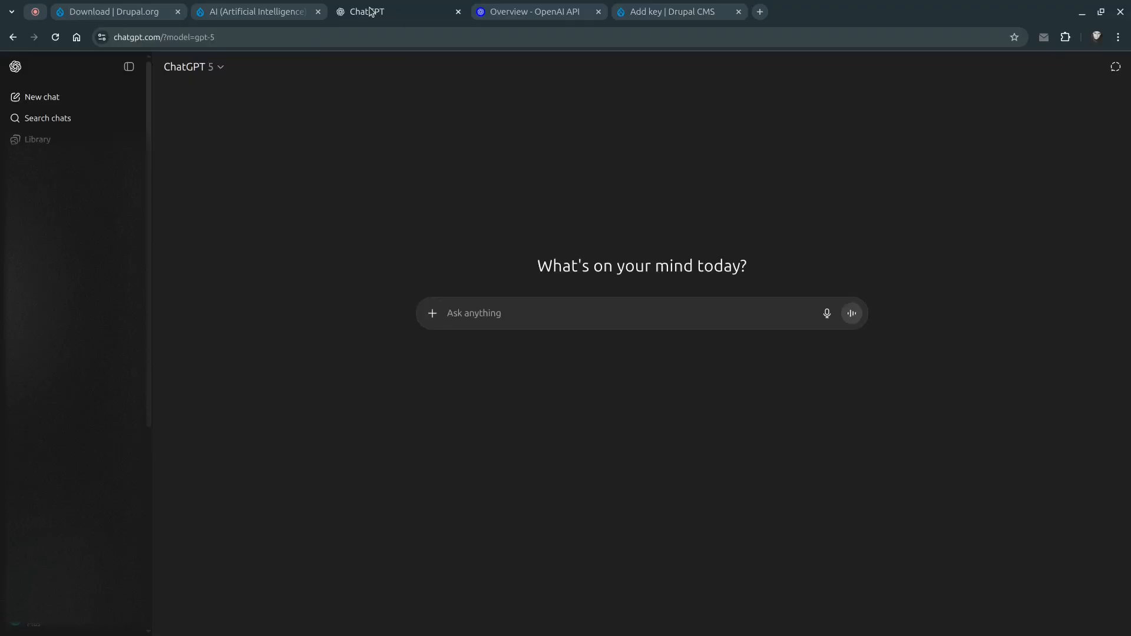
left_click(546, 10)
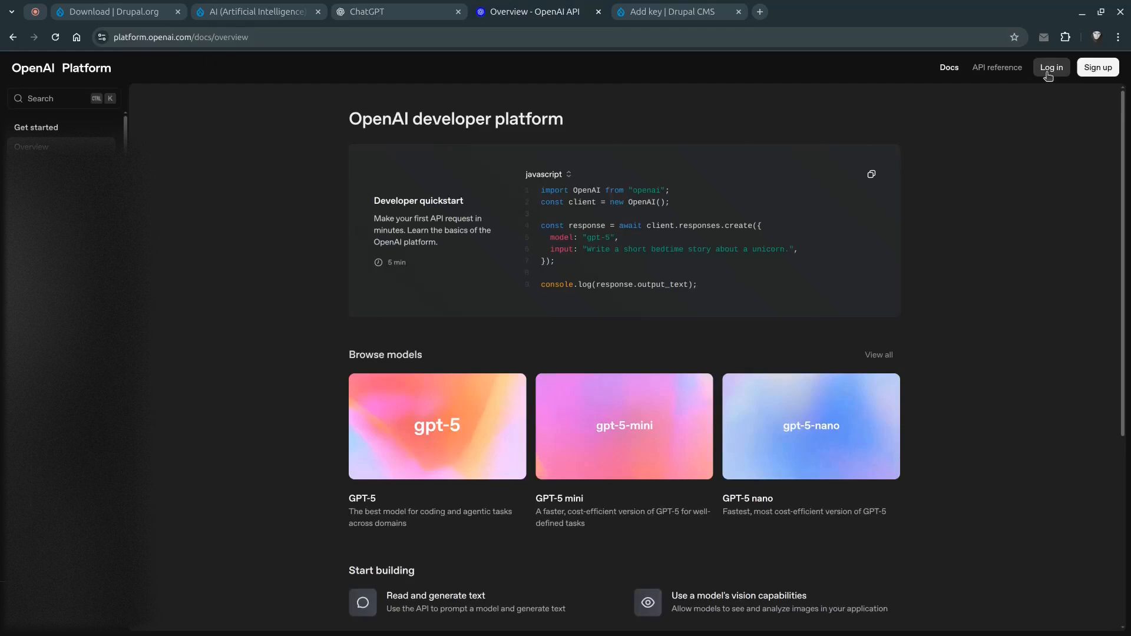
left_click(385, 8)
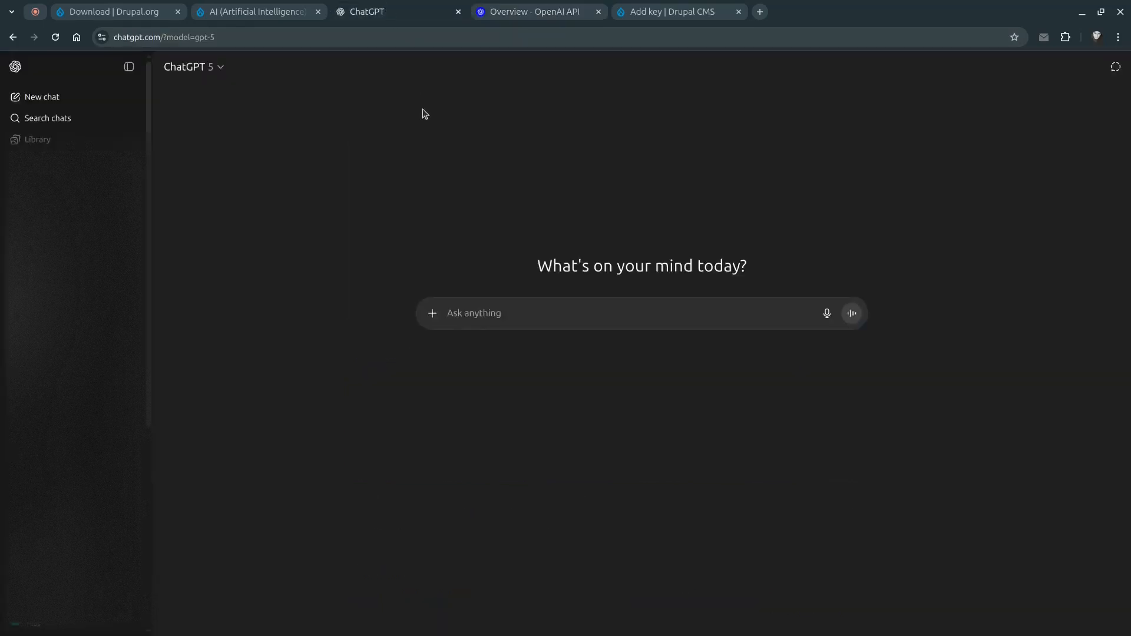
left_click(526, 13)
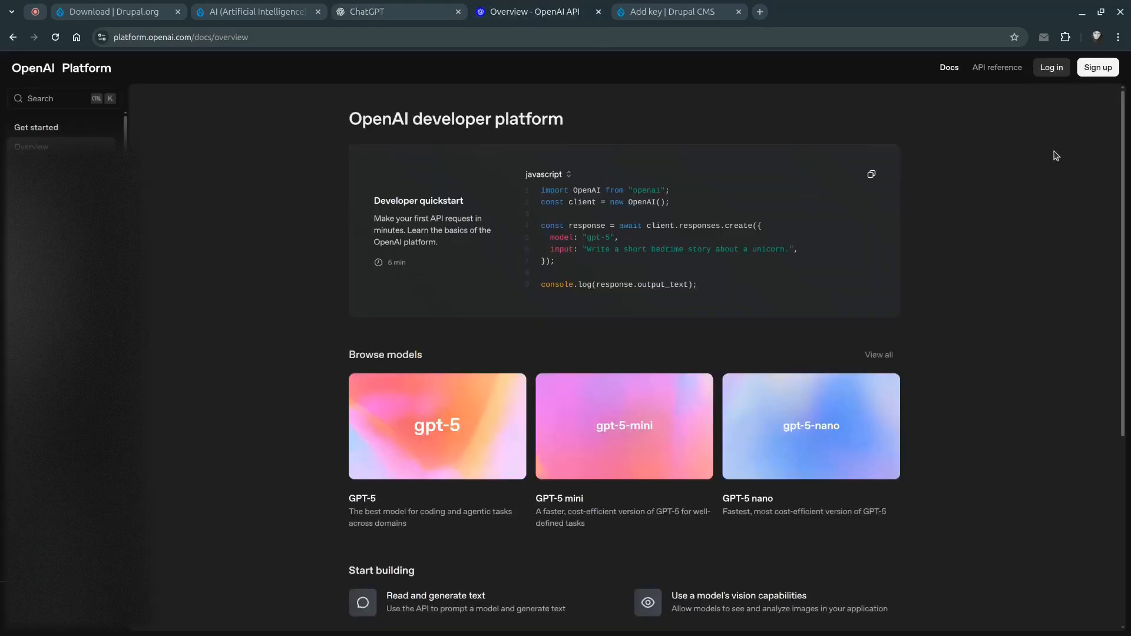
Log in to the OpenAI platform with a Google account and open the account menu
left_click(1053, 70)
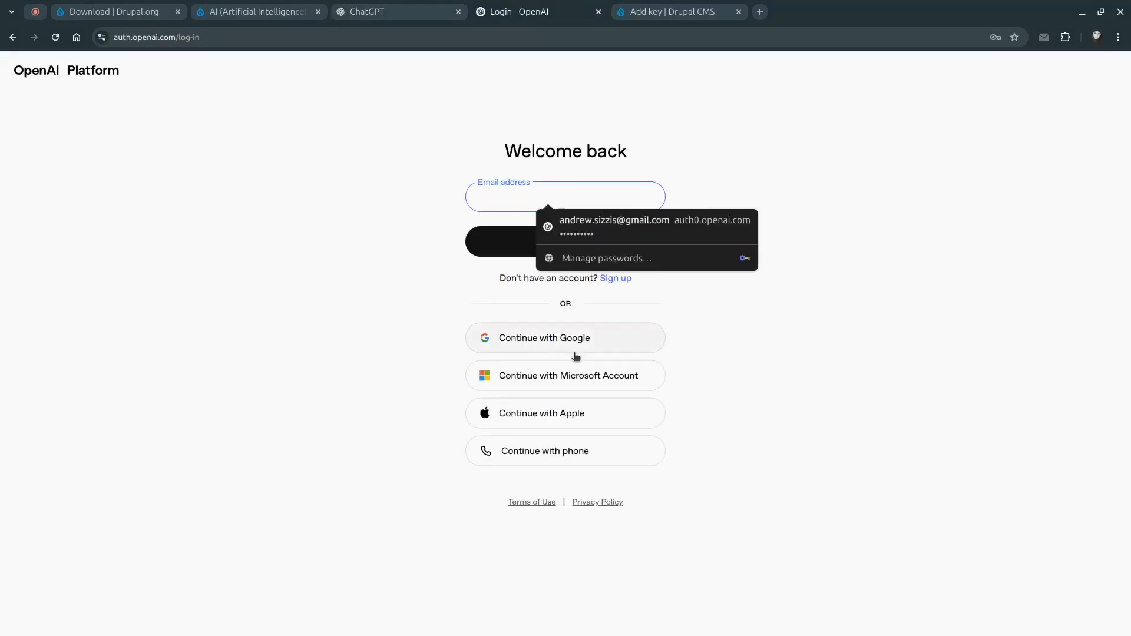
left_click(527, 334)
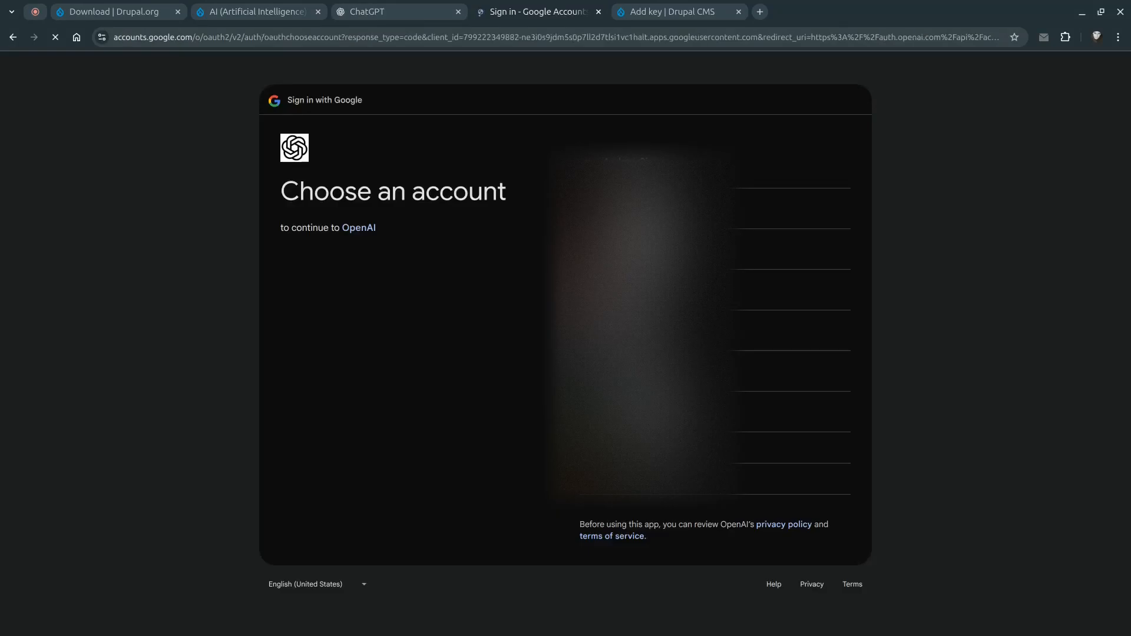
left_click(645, 169)
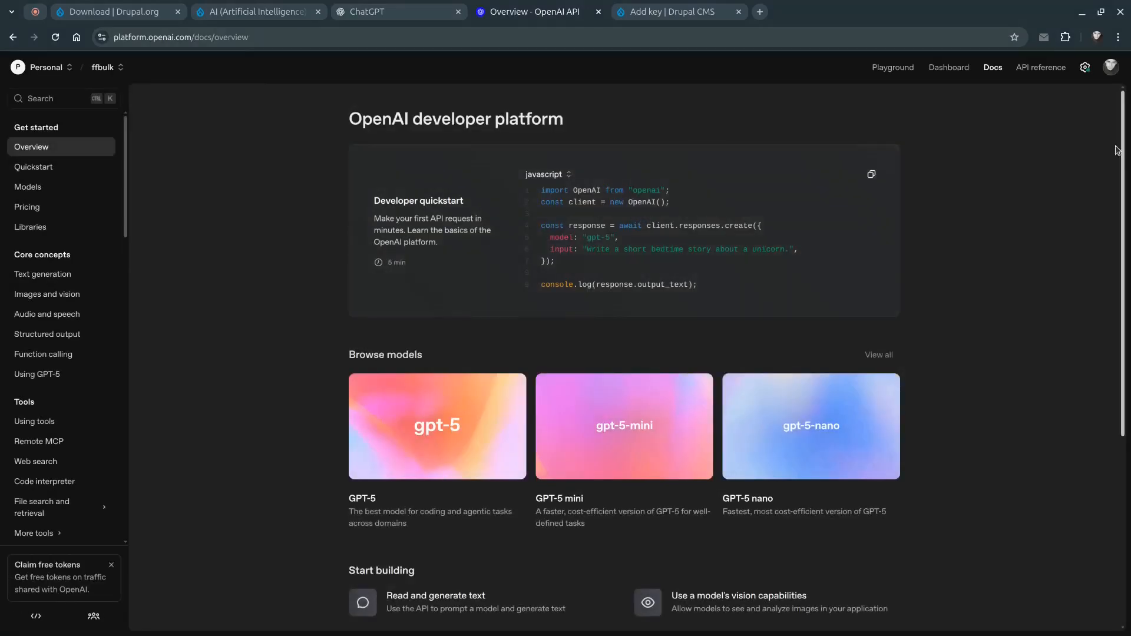
left_click(1111, 69)
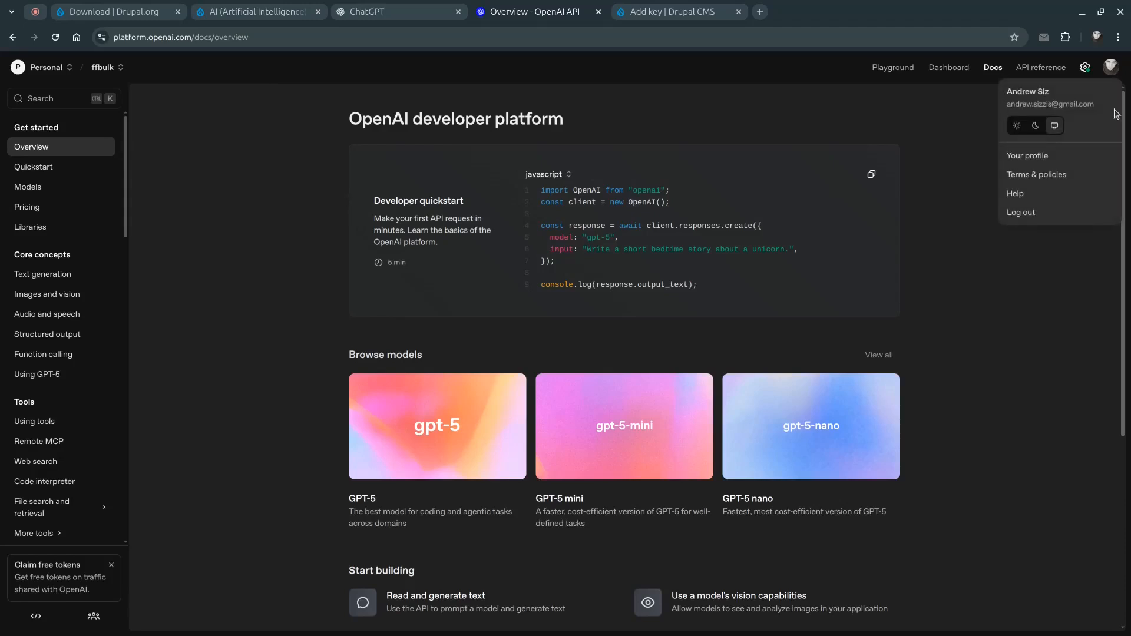
Open the organization API keys page from the OpenAI platform profile settings
left_click(1045, 159)
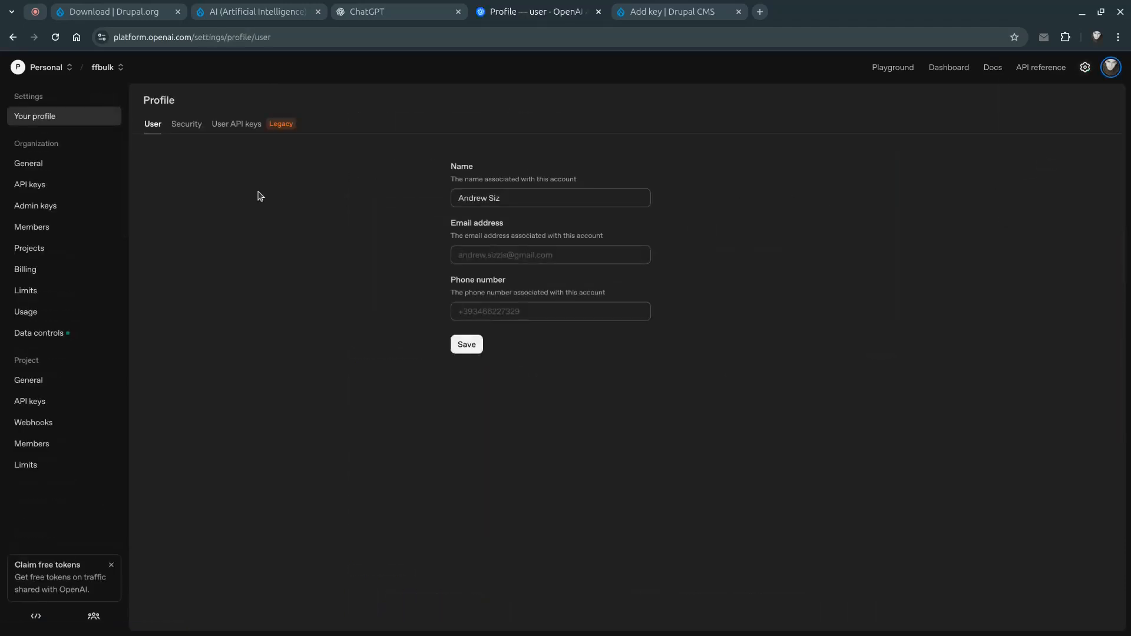
left_click(39, 190)
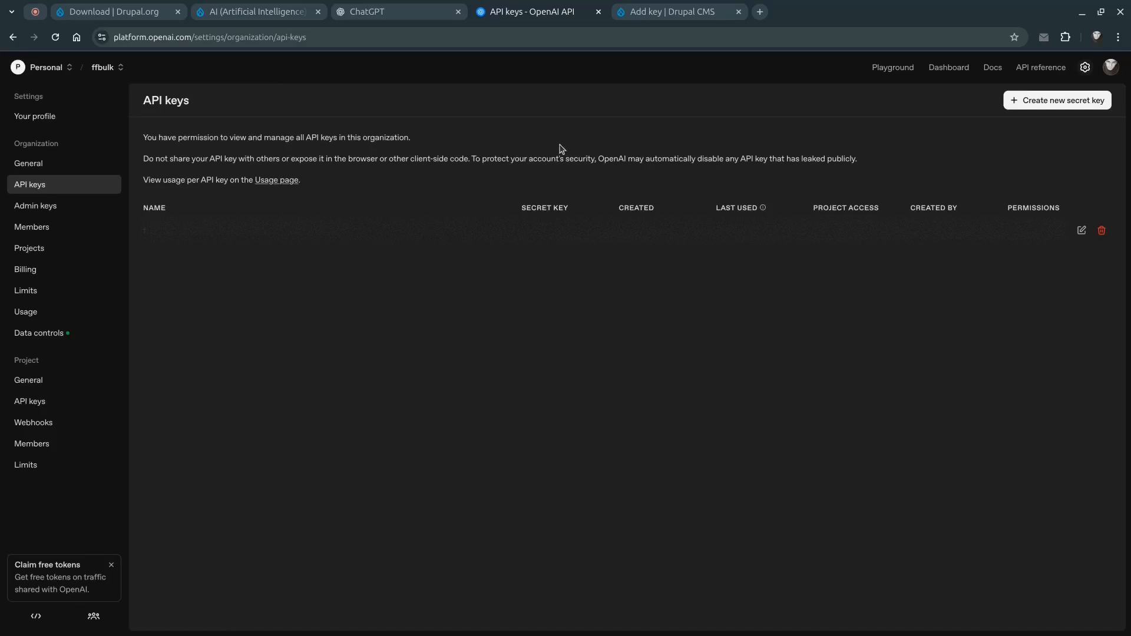
Paste the OpenAI API key into the Drupal CMS key's value field and save the new key
left_click(668, 16)
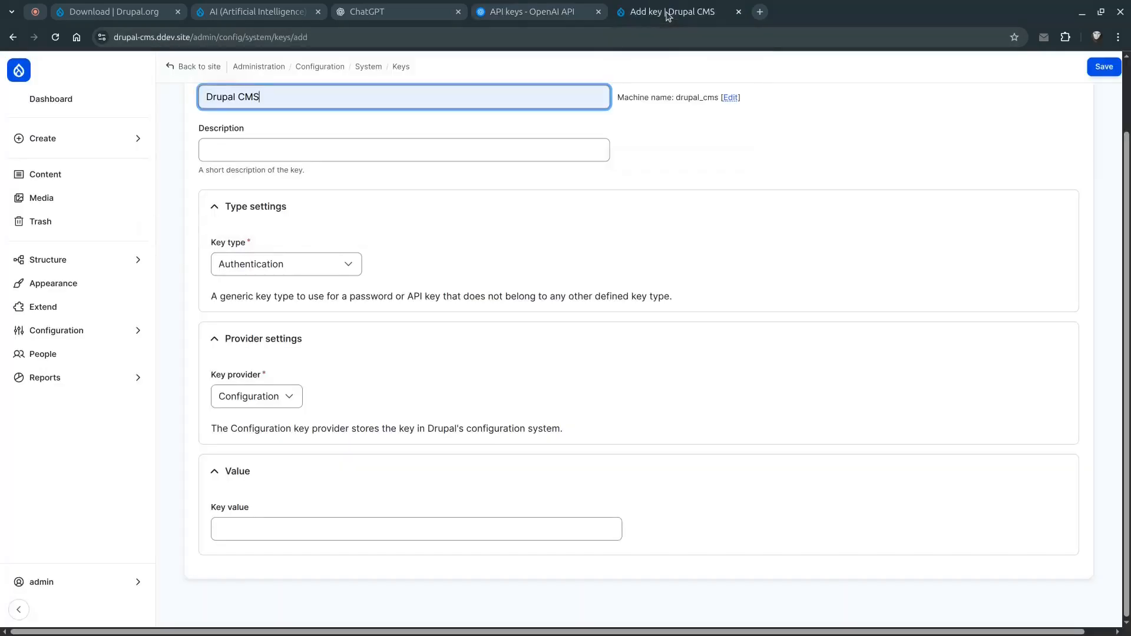
key("alt+Tab")
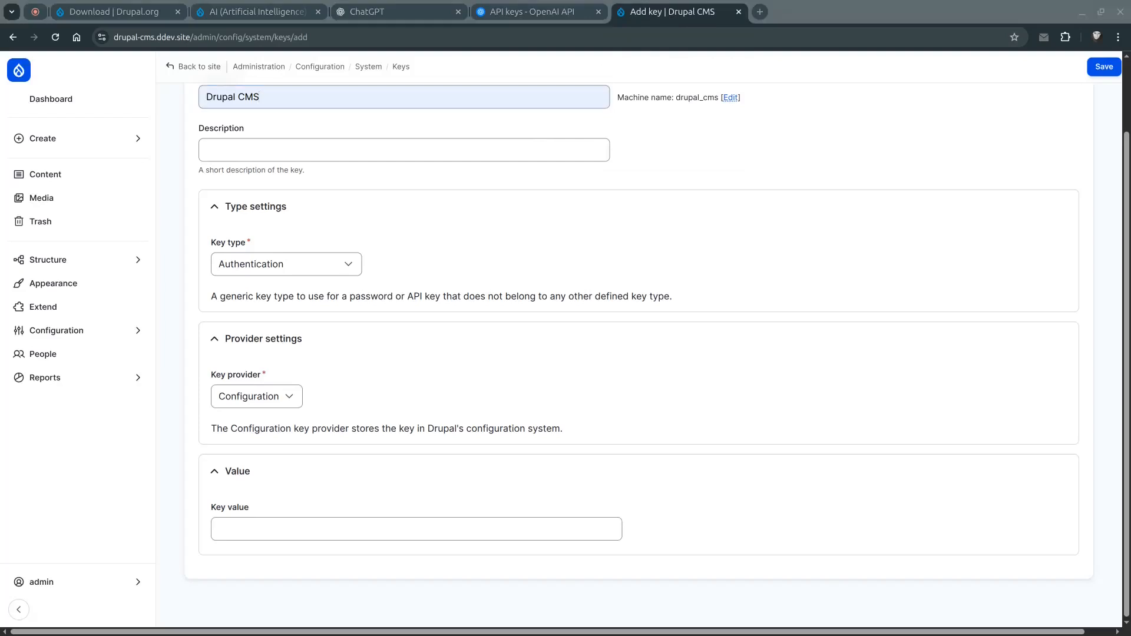
left_click(436, 529)
key("ctrl+v")
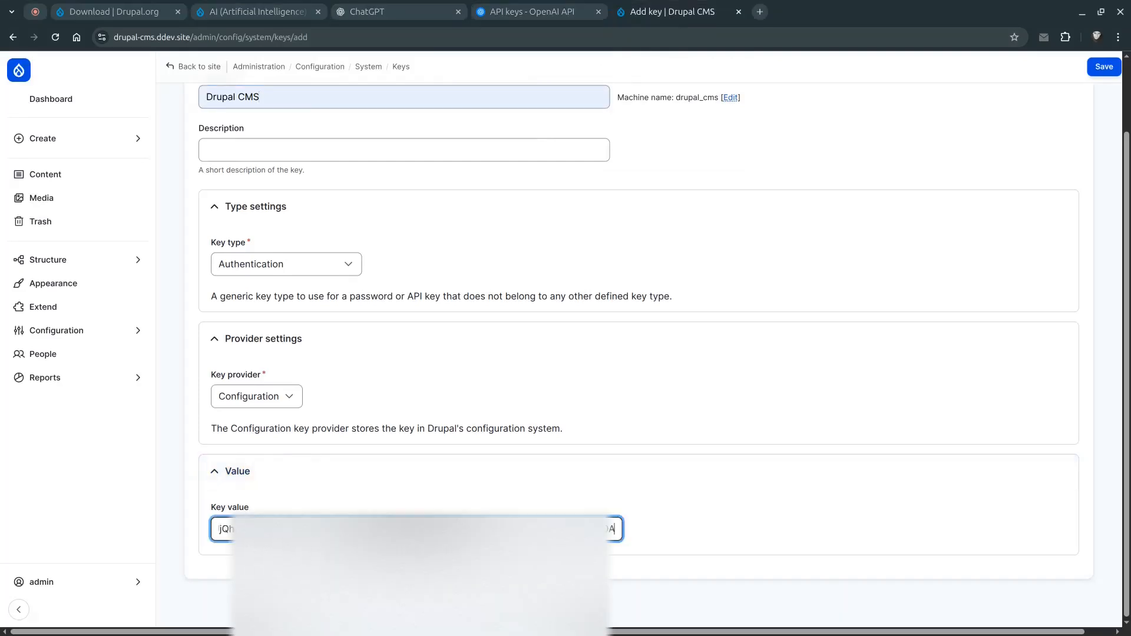
scroll(372, 338, "up", 2)
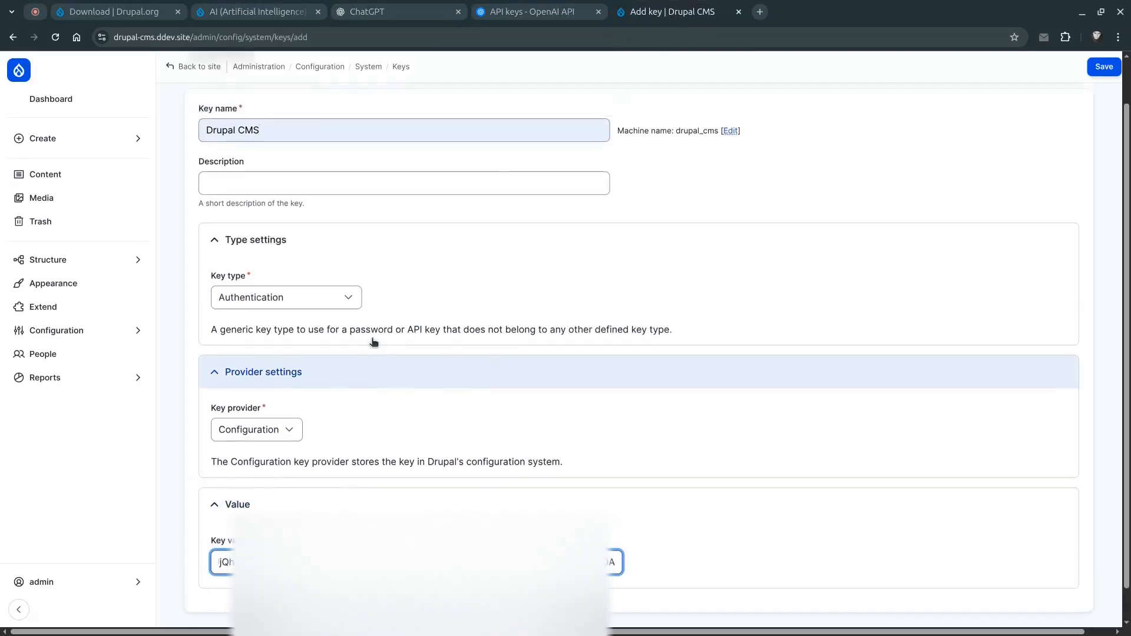
scroll(372, 338, "down", 2)
left_click(1104, 66)
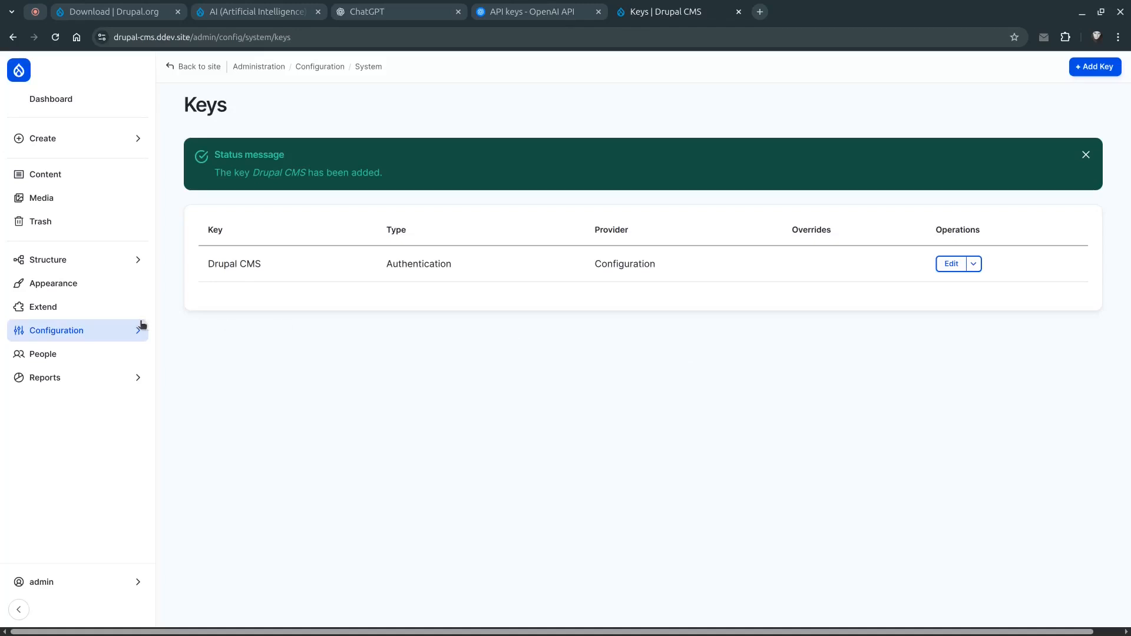
Open AI Default Settings and check the default provider choices for Moderation and Text To Speech
left_click(99, 327)
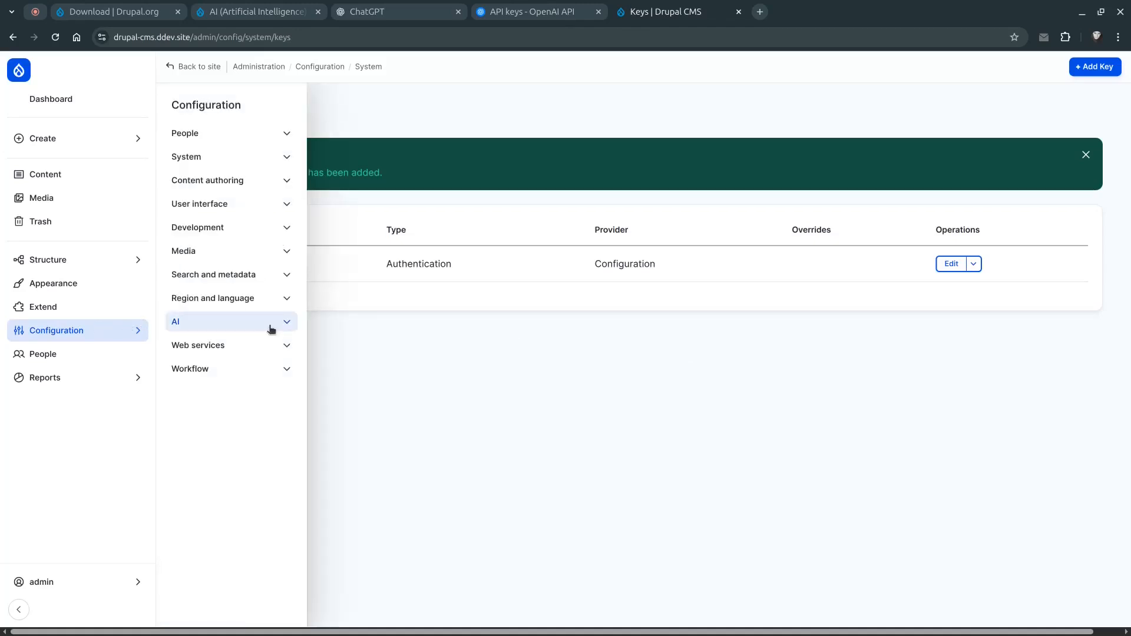
left_click(293, 323)
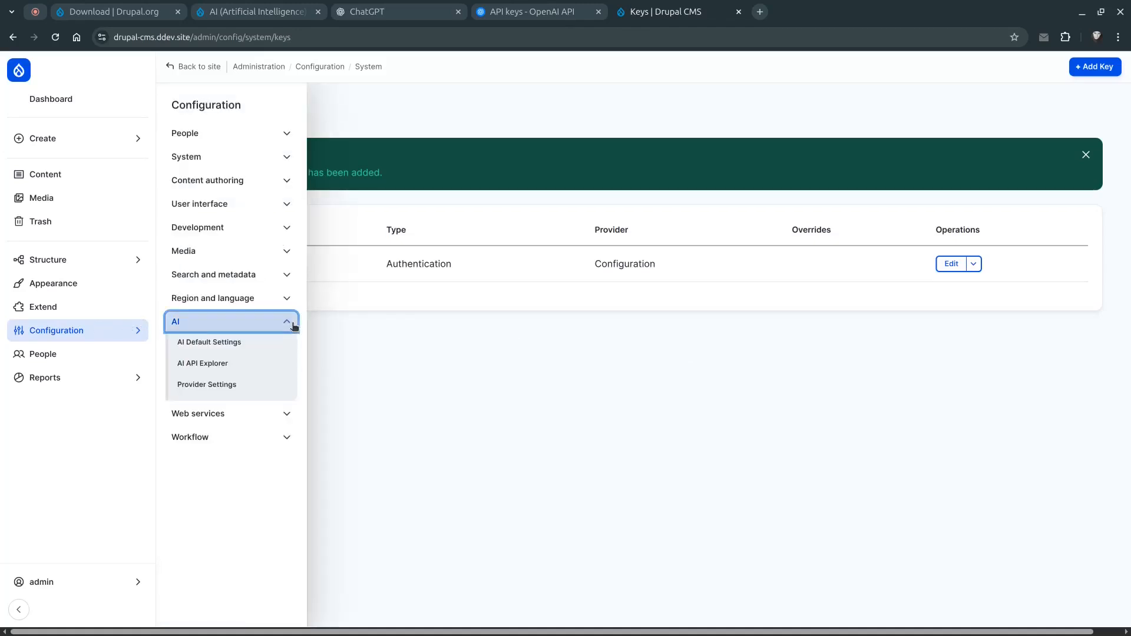
left_click(241, 344)
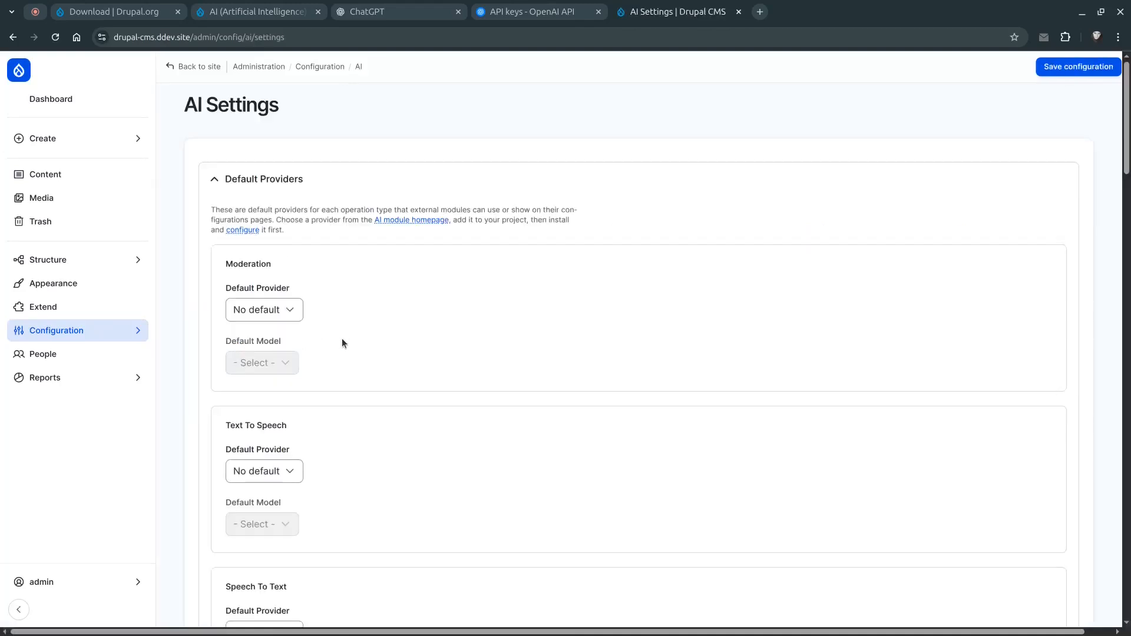
scroll(341, 343, "down", 4)
scroll(261, 300, "up", 4)
left_click(261, 305)
left_click(261, 305)
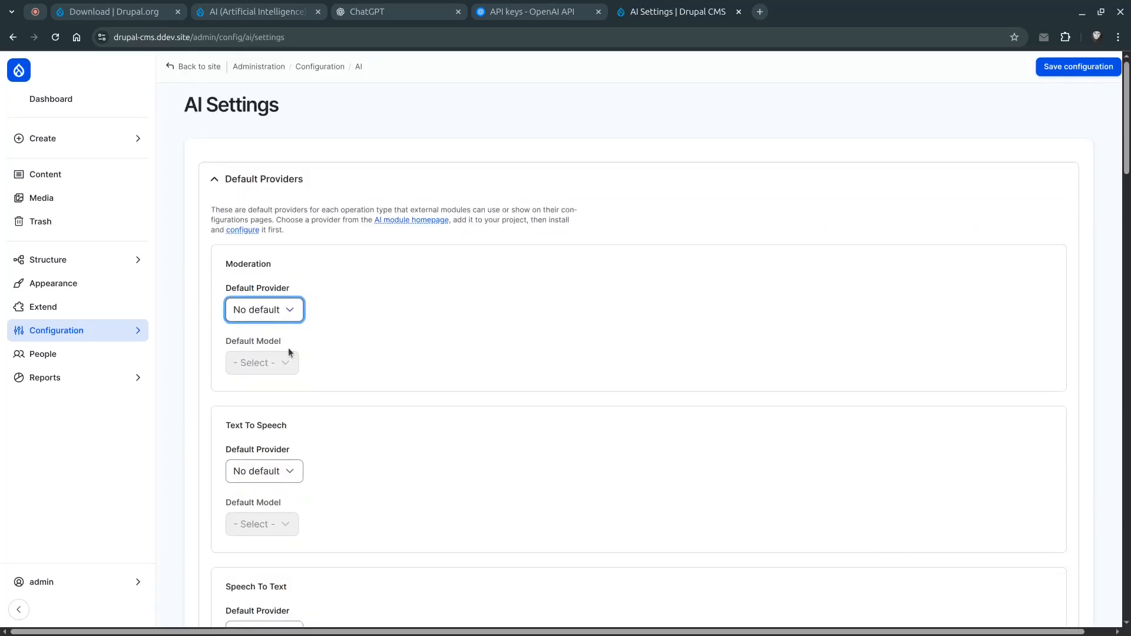
left_click(268, 310)
left_click(268, 311)
left_click(278, 464)
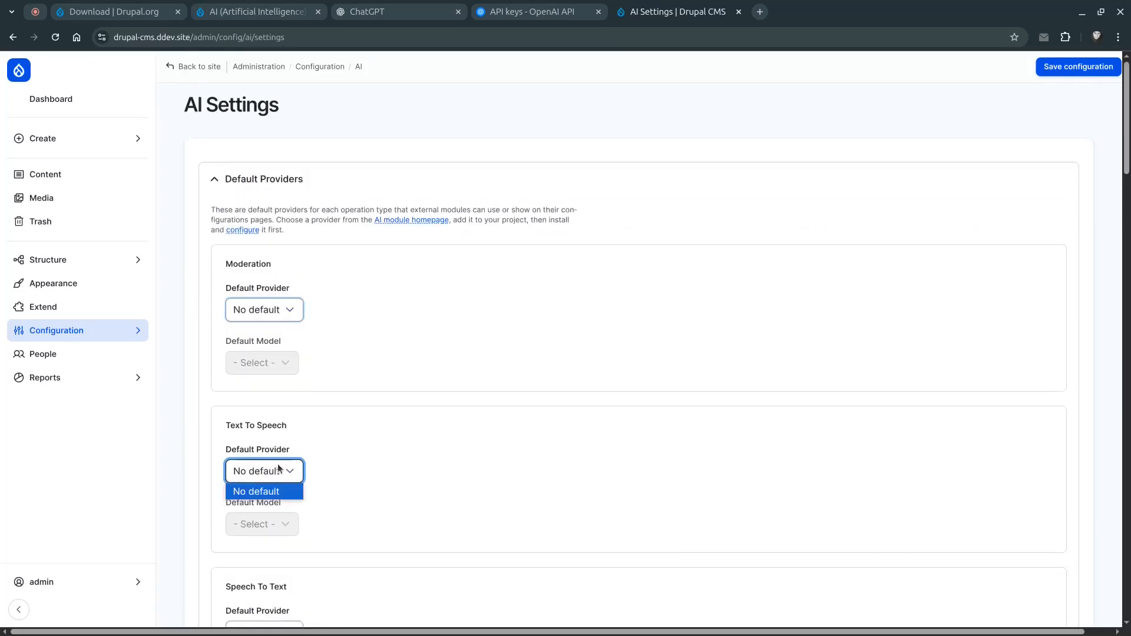
left_click(278, 464)
Open the AI provider settings, select the Drupal CMS key as the OpenAI API key, and save the configuration
left_click(85, 332)
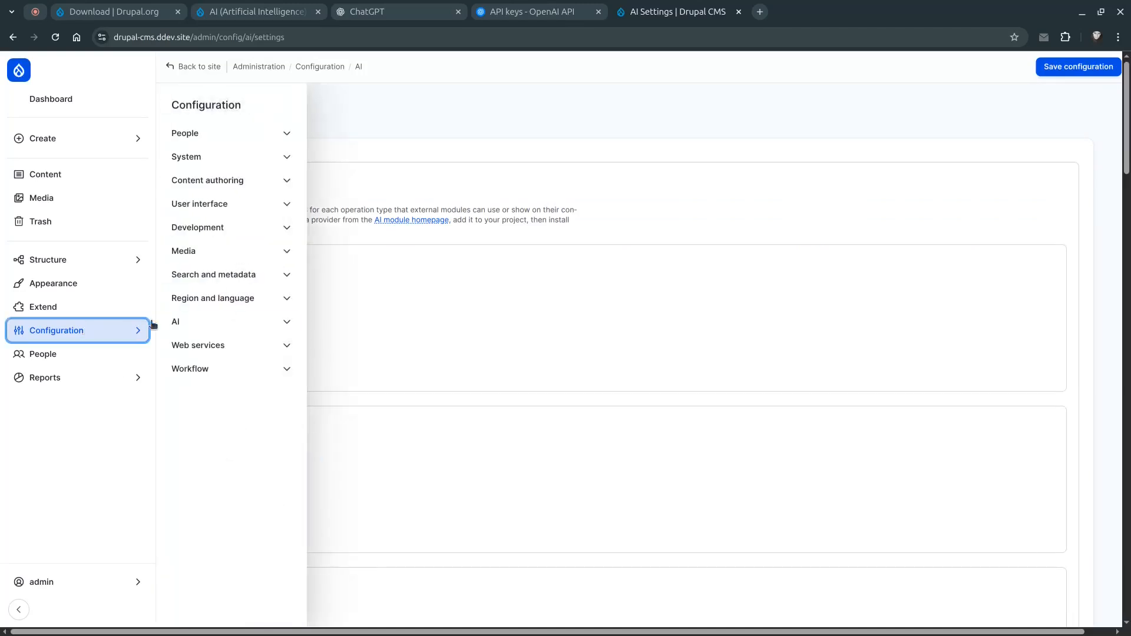
left_click(291, 325)
left_click(222, 384)
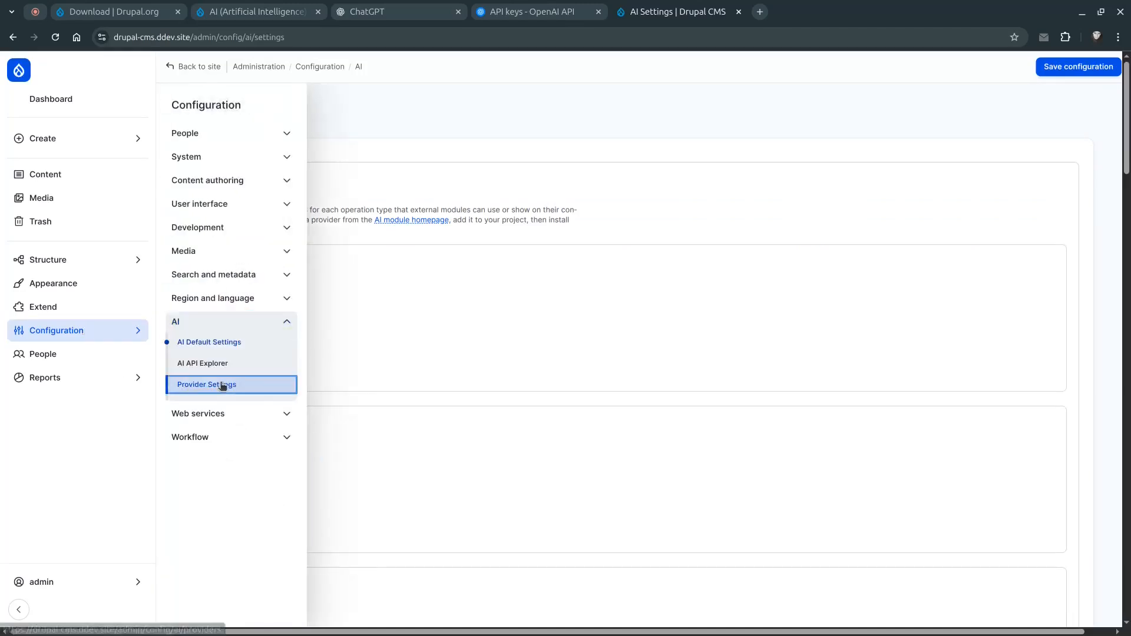
left_click(291, 175)
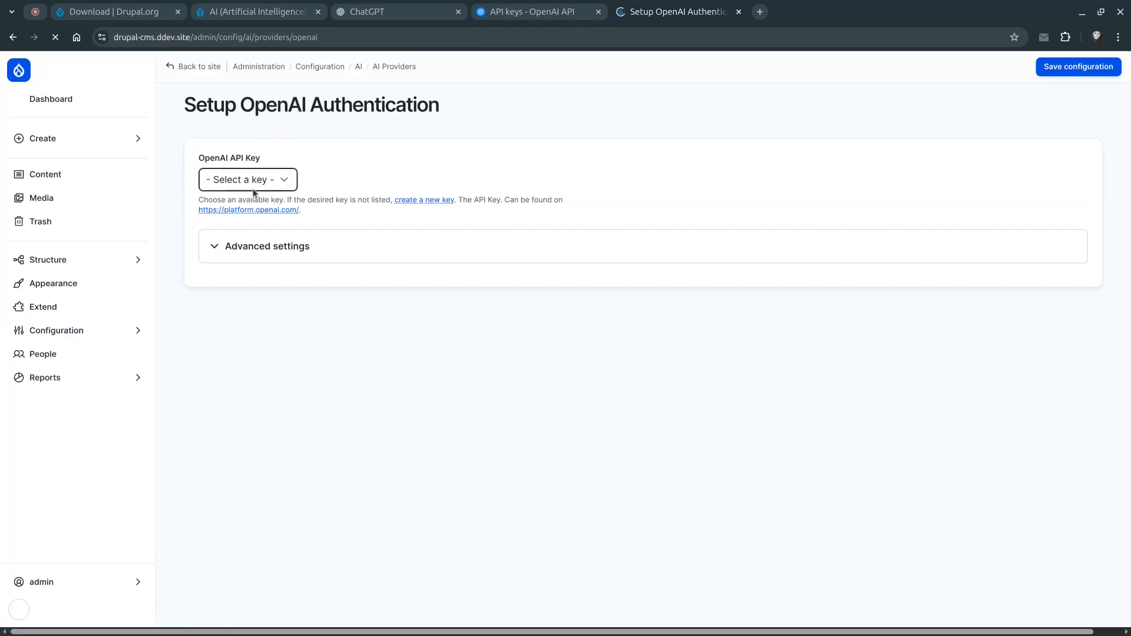
left_click(250, 186)
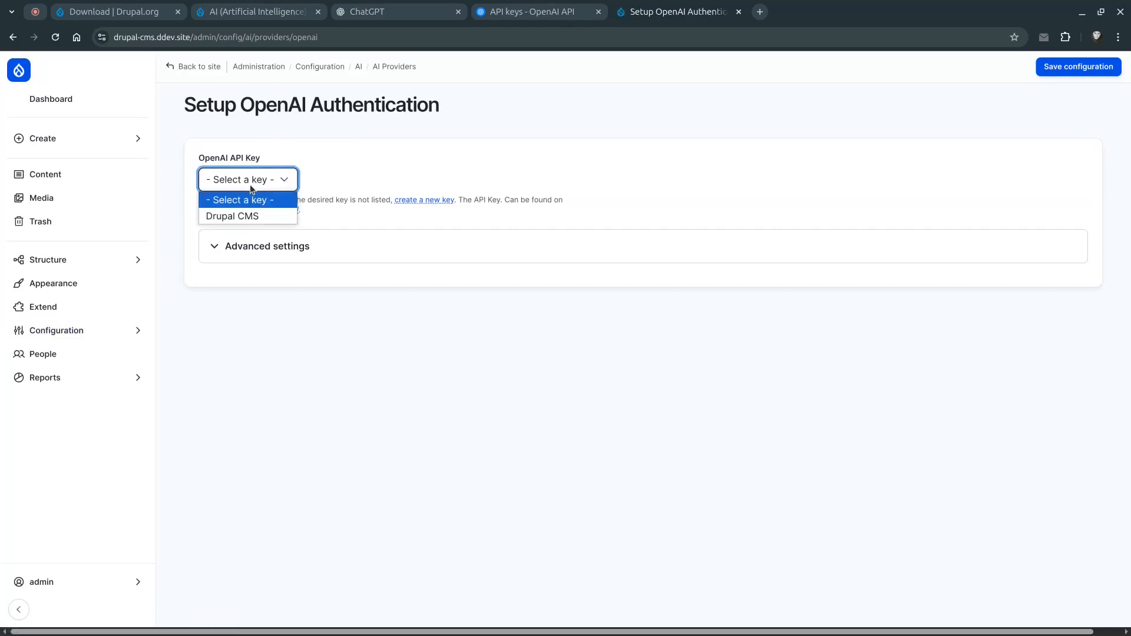
left_click(266, 216)
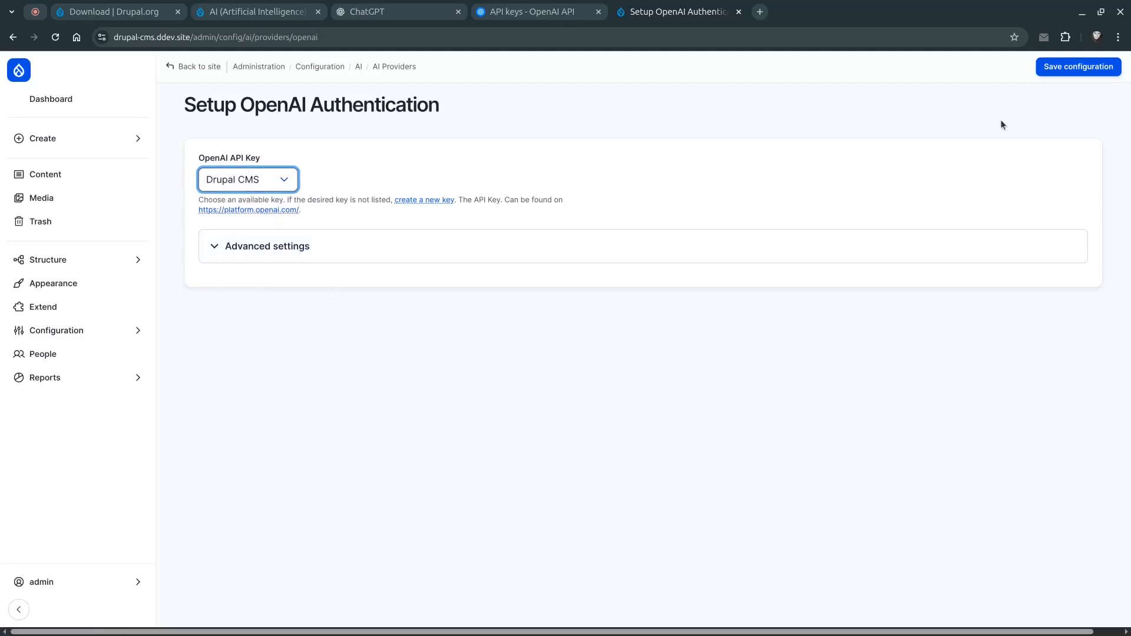
left_click(1060, 67)
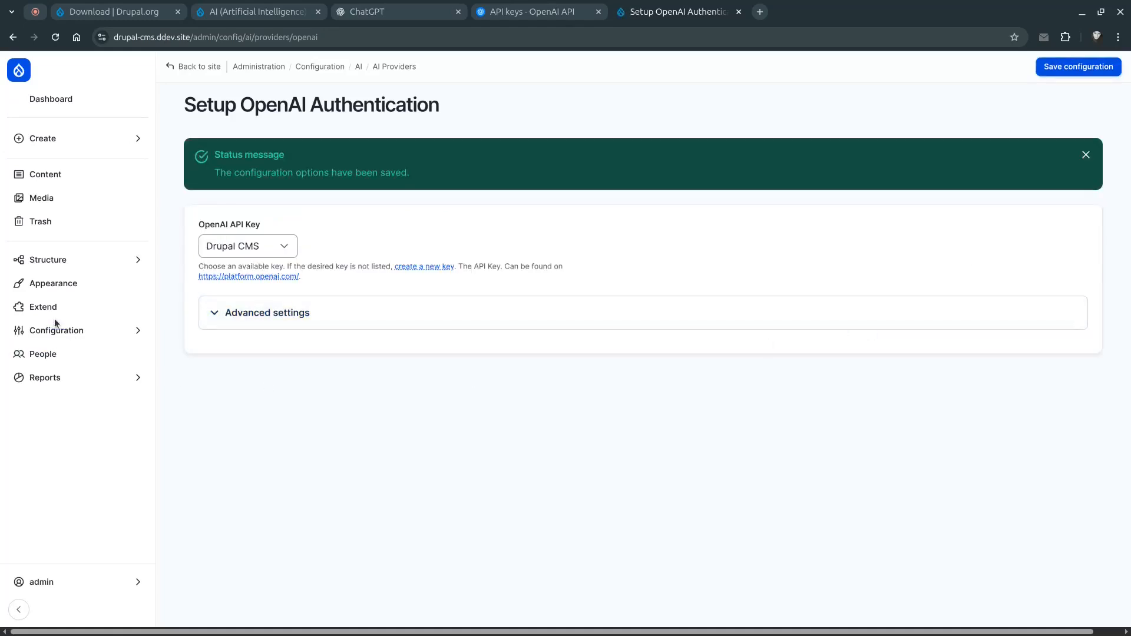
Open AI Default Settings, review the OpenAI default providers and models, and save the configuration
mouse_move(63, 328)
left_click(213, 322)
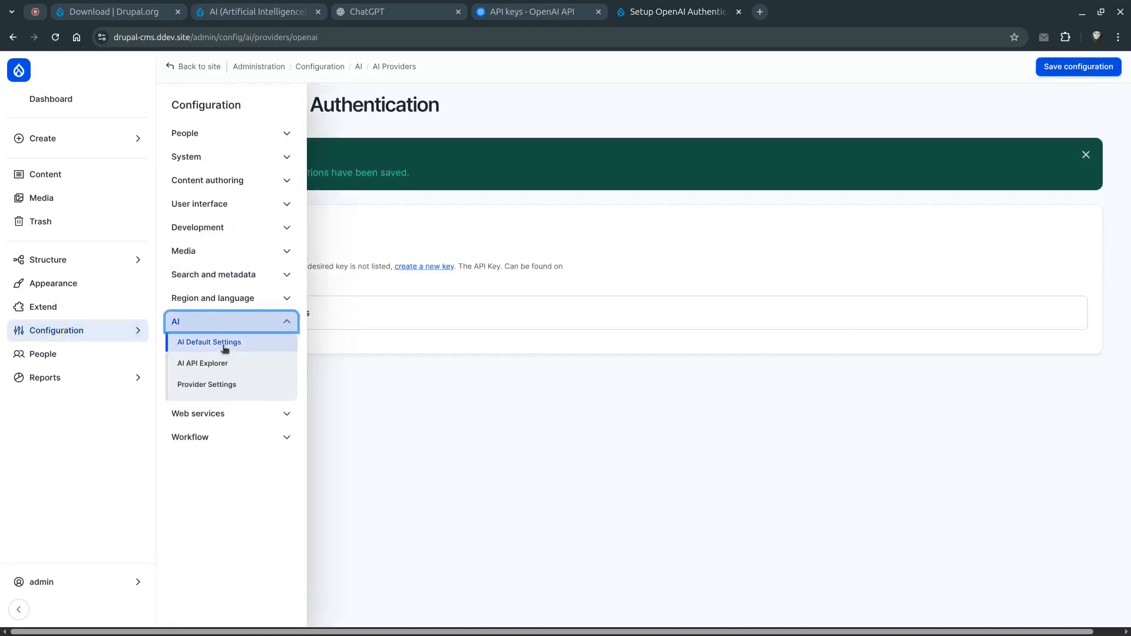
left_click(256, 344)
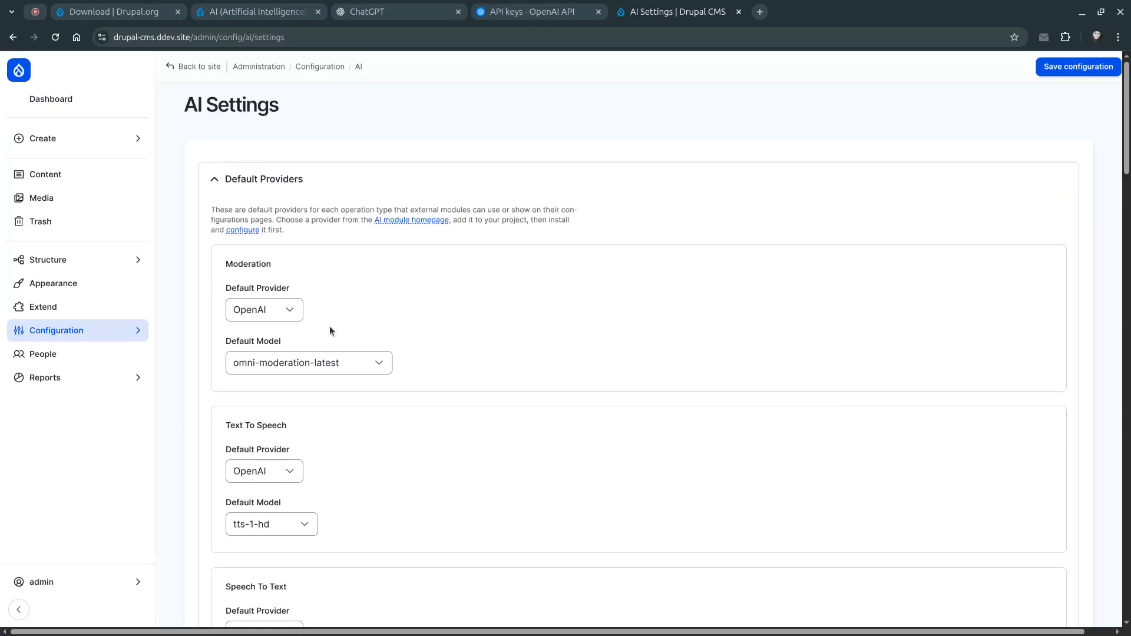
left_click(295, 315)
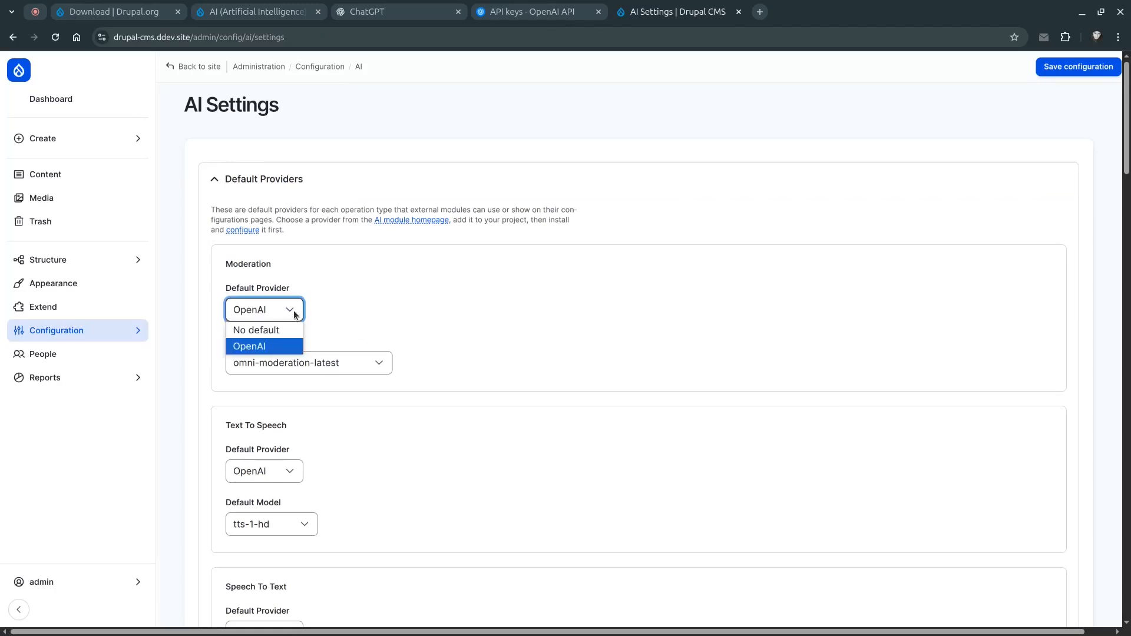
left_click(348, 313)
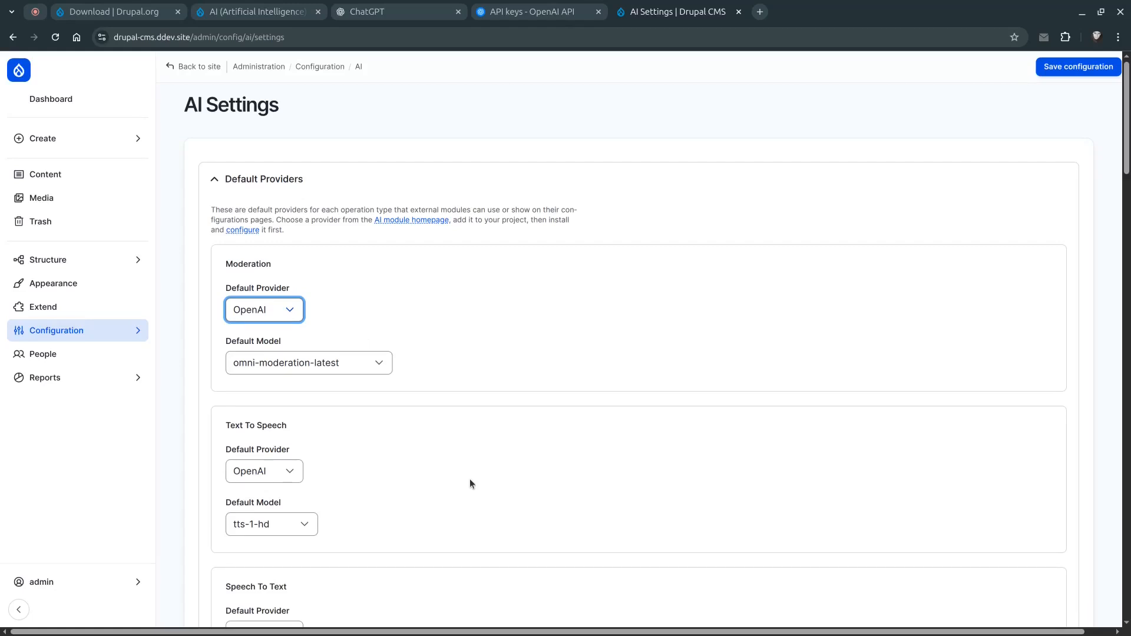
scroll(469, 478, "down", 10)
scroll(558, 469, "up", 5)
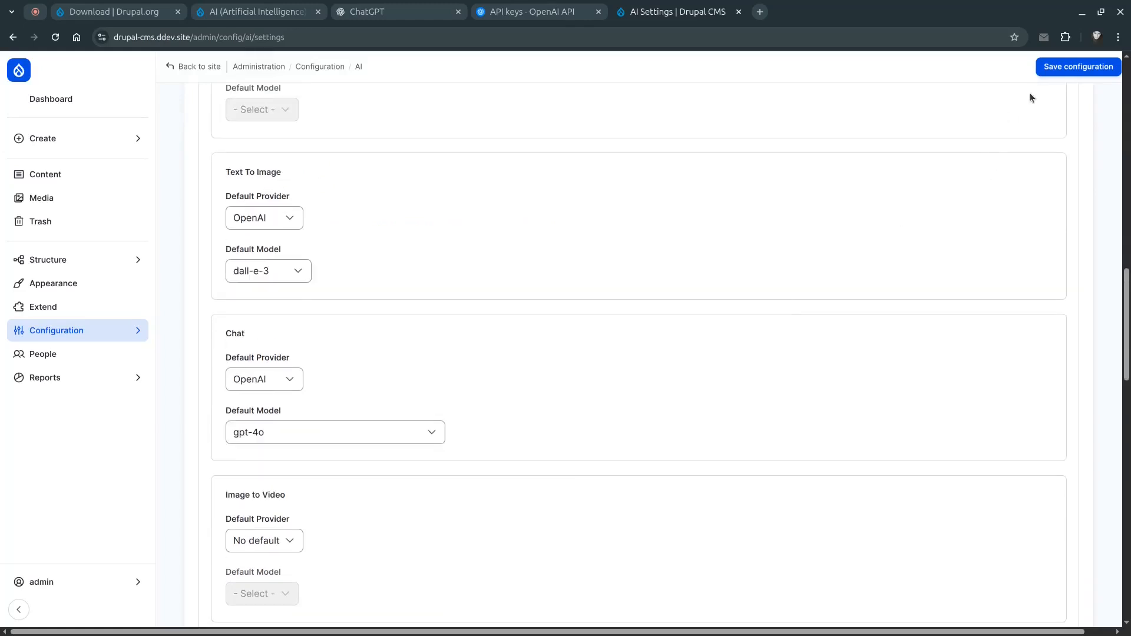
left_click(1050, 67)
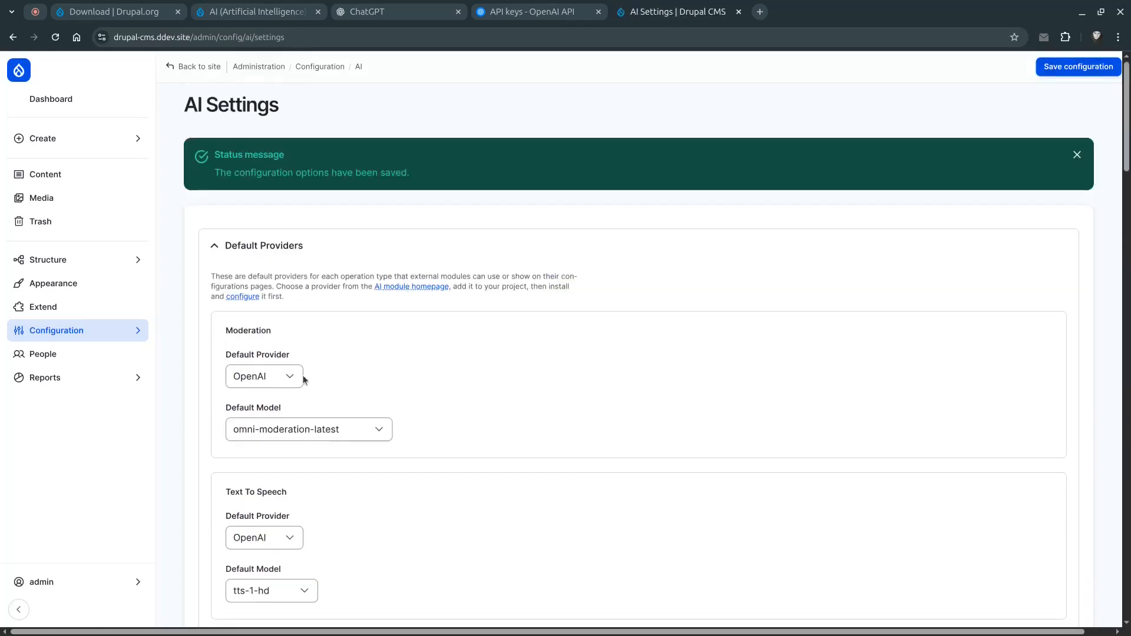
Open the Chat Generation Explorer from the AI API Explorers
left_click(108, 333)
left_click(233, 328)
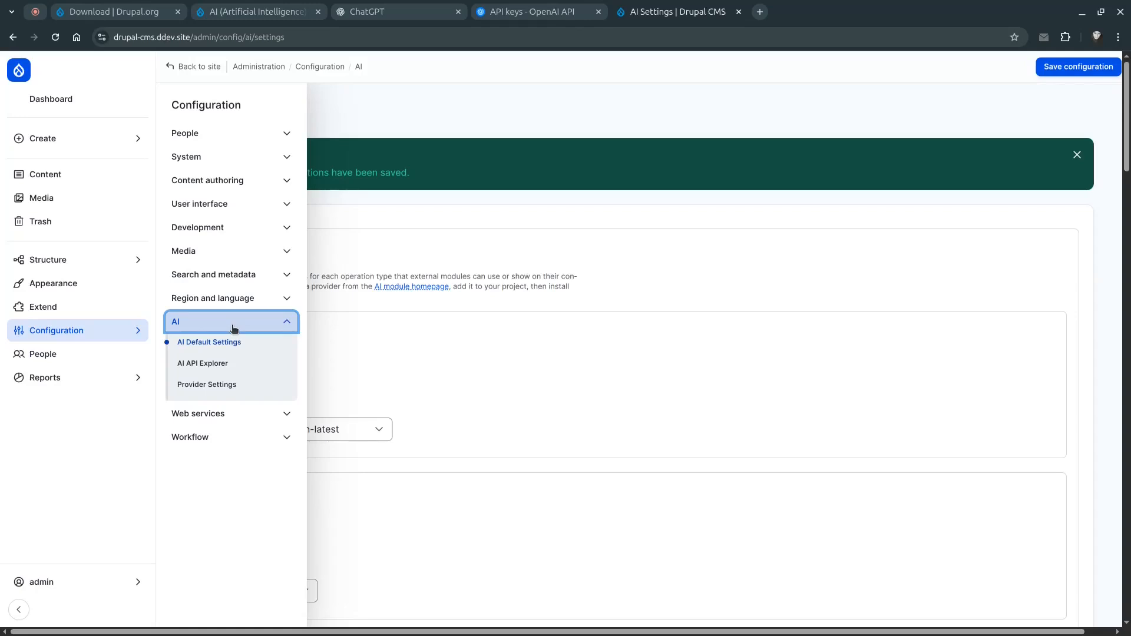
left_click(231, 368)
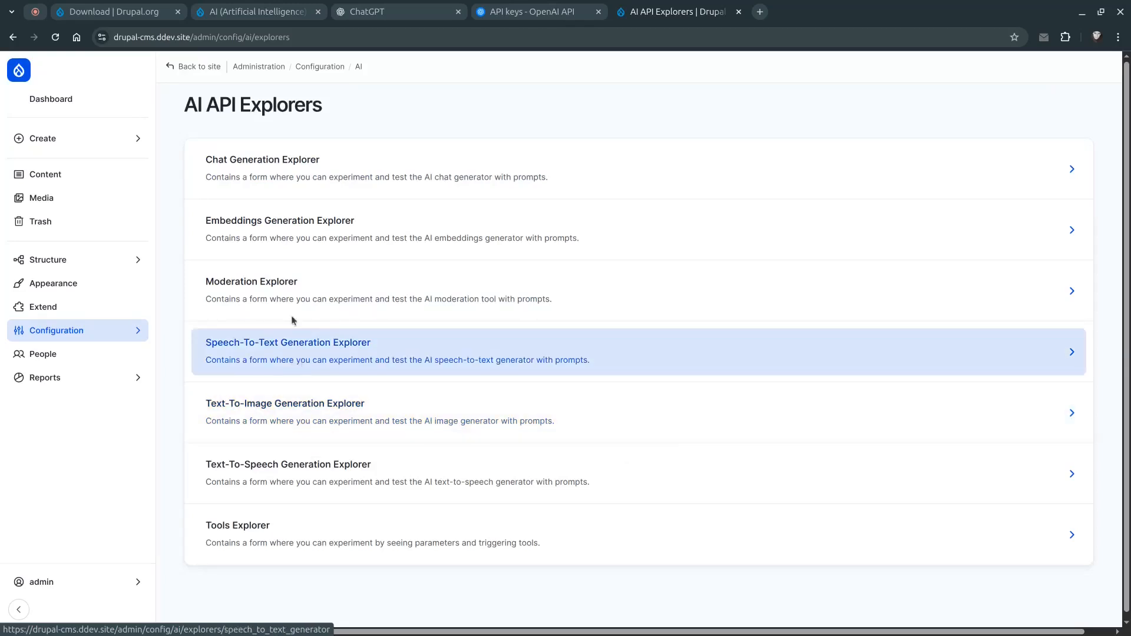
left_click(344, 171)
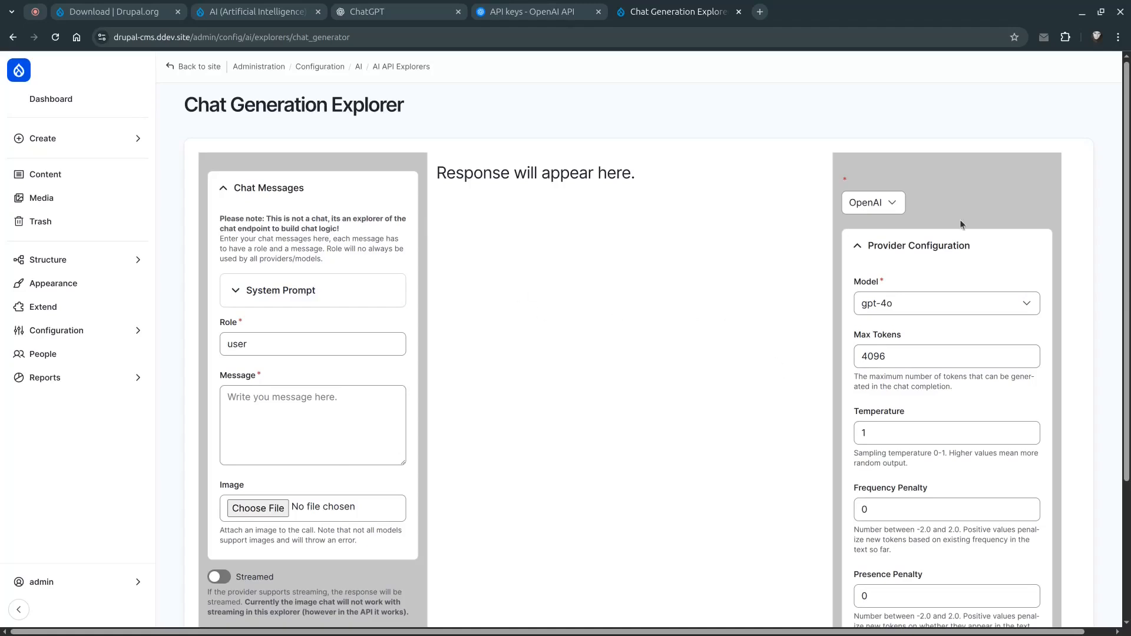
Examine the Chat Generation Explorer's model list, provider configuration fields and System Prompt section
scroll(959, 227, "down", 2)
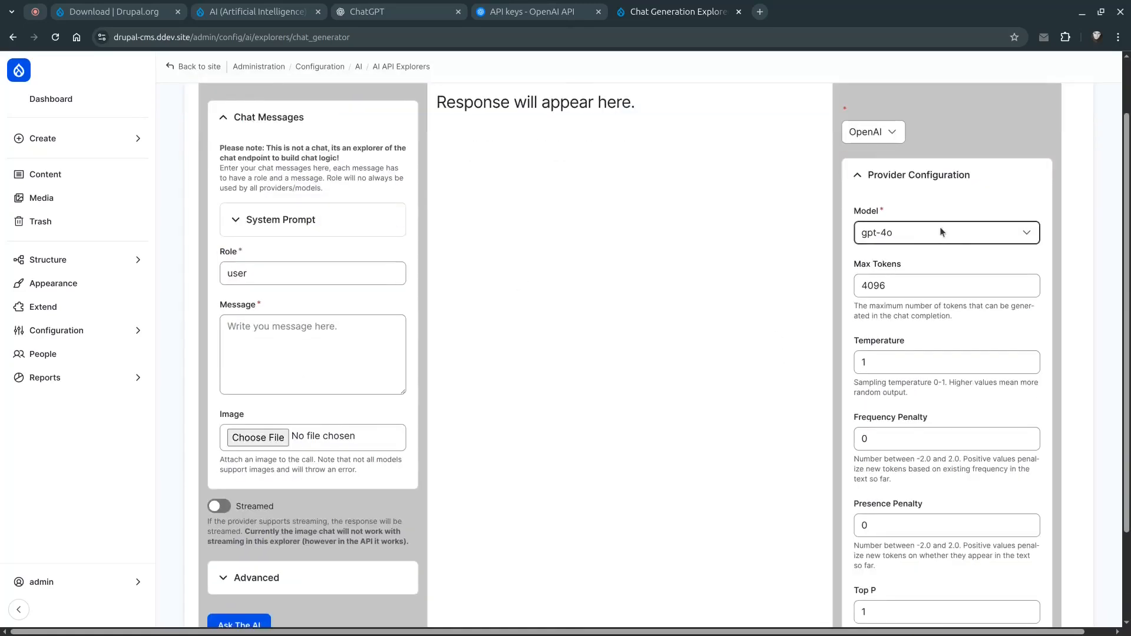
left_click(920, 230)
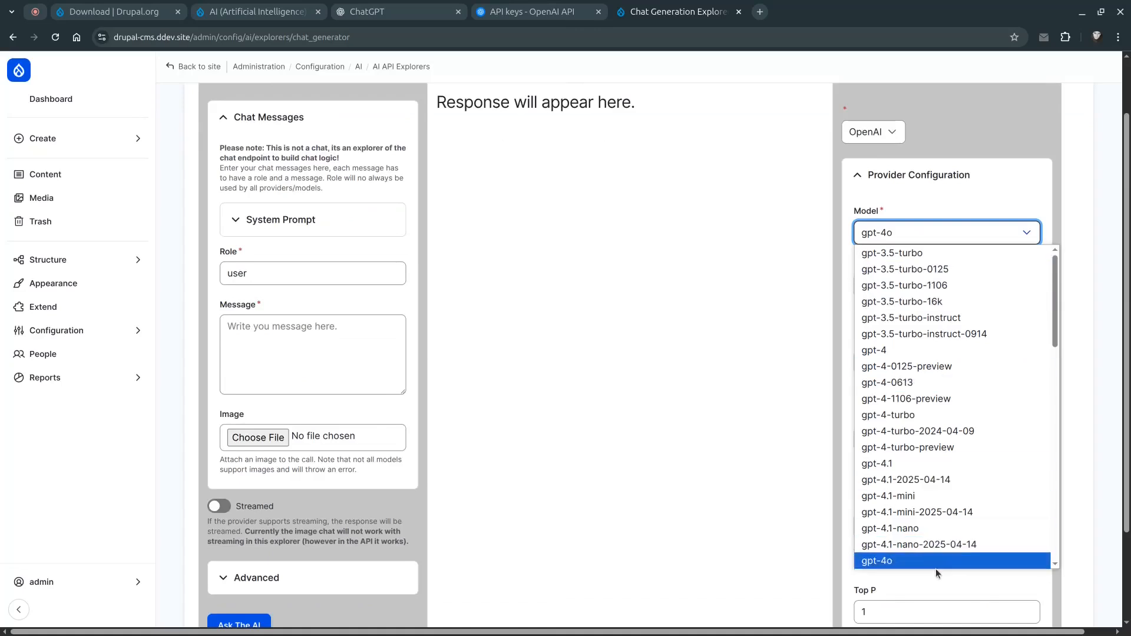
left_click(921, 560)
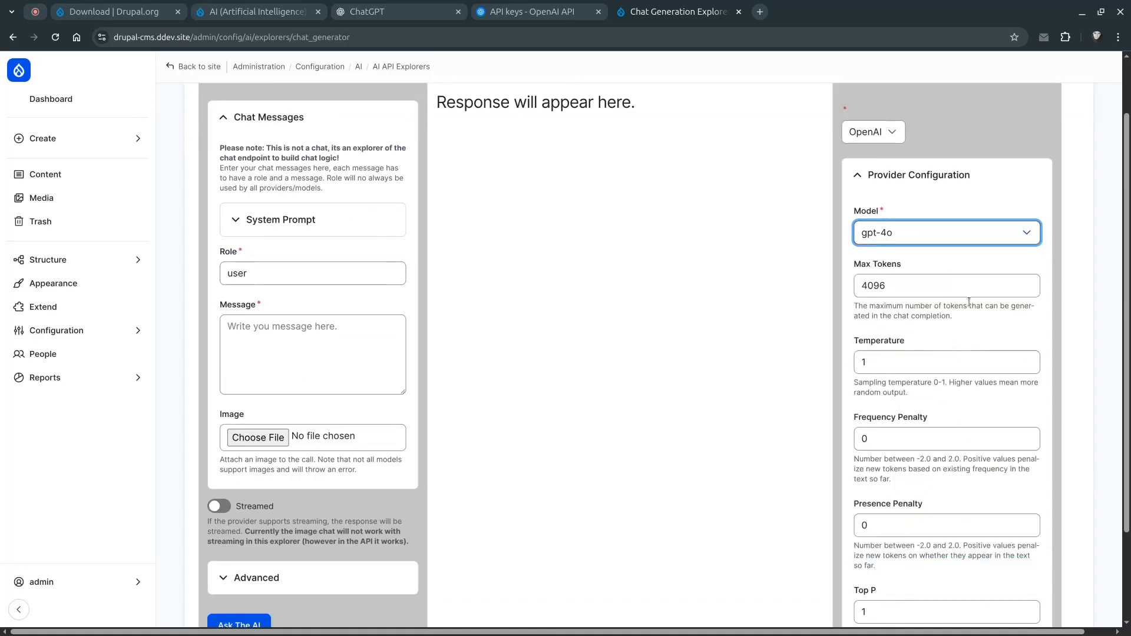
left_click(861, 285)
scroll(895, 381, "down", 2)
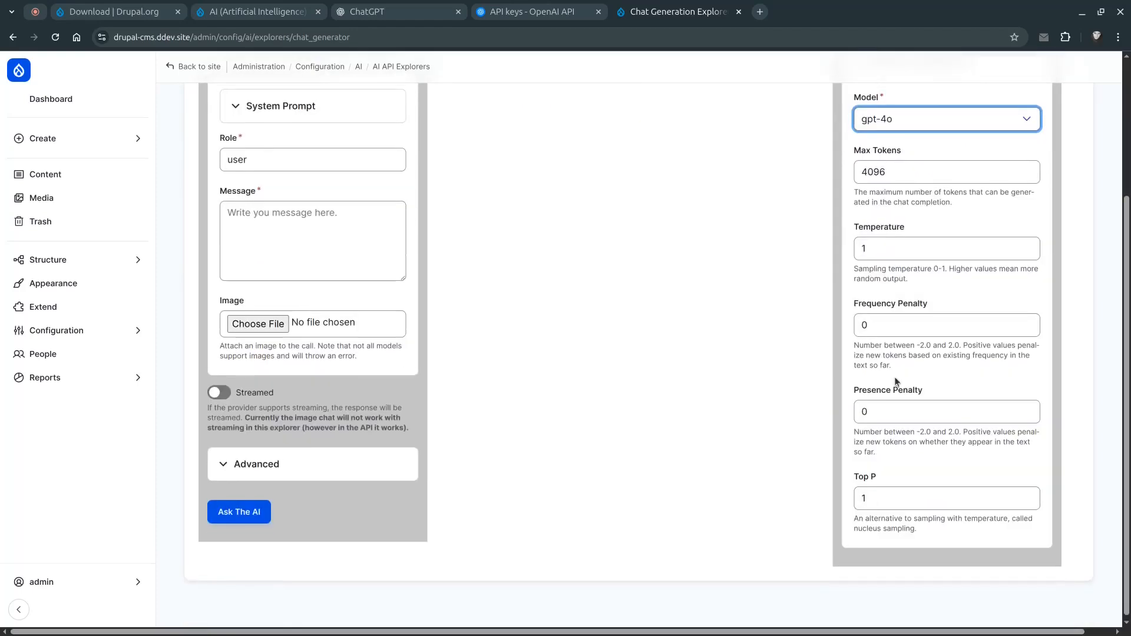
scroll(895, 381, "up", 1)
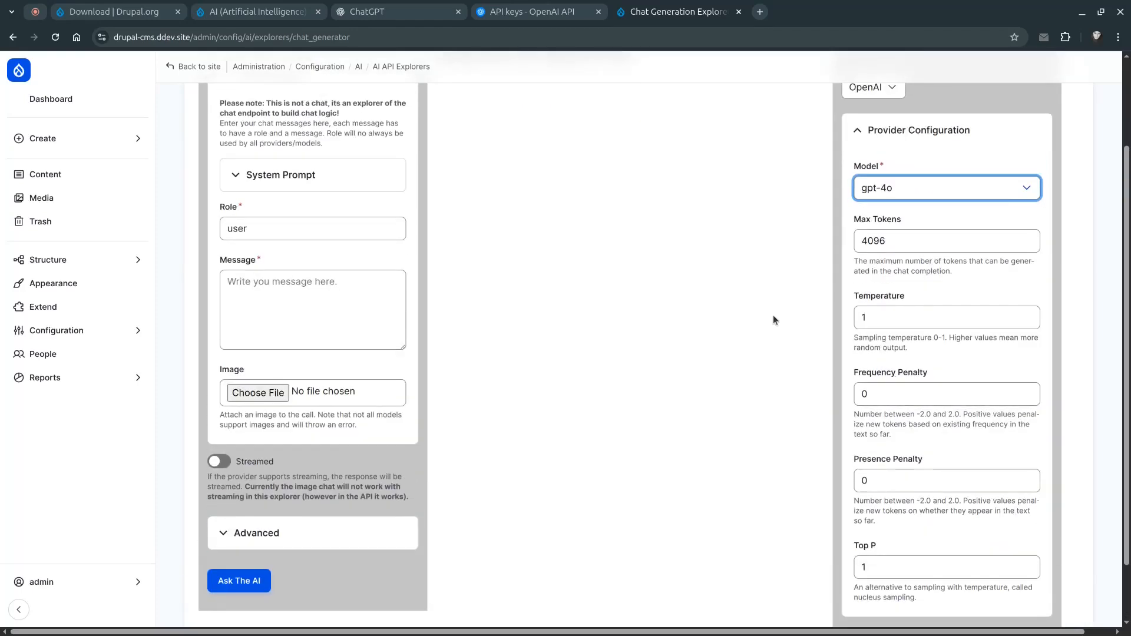
scroll(479, 303, "up", 2)
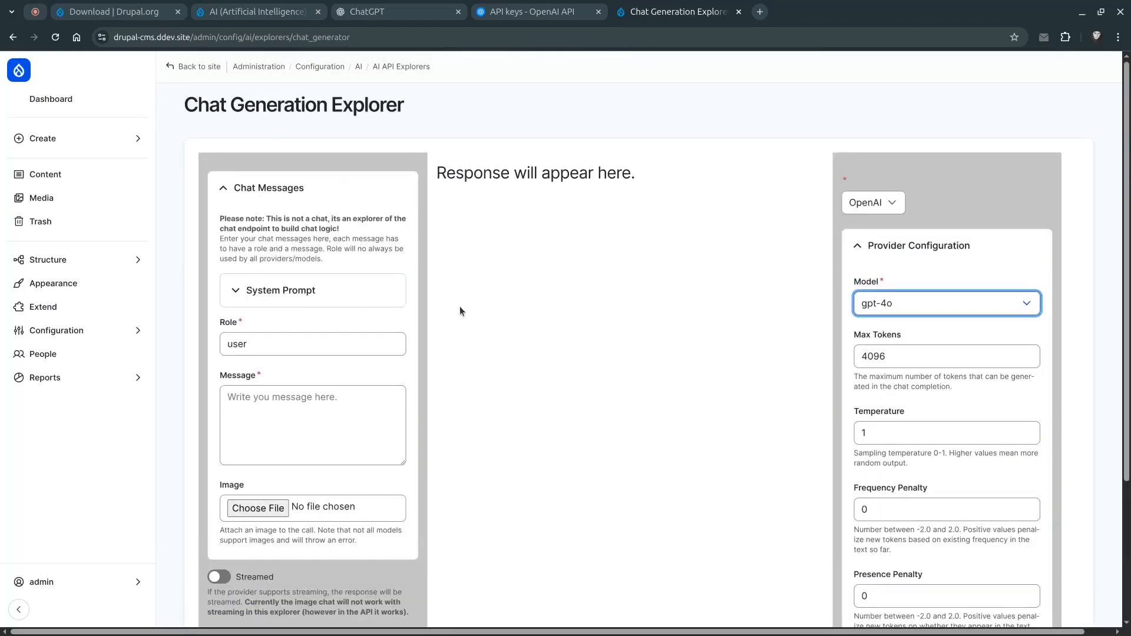
left_click(272, 289)
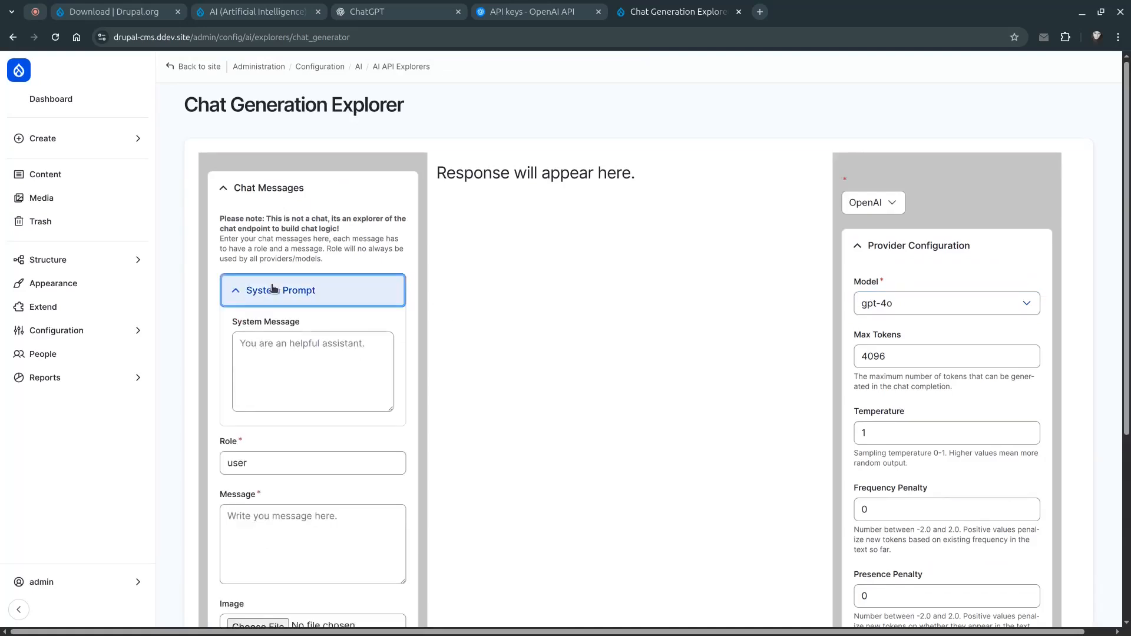
left_click(273, 289)
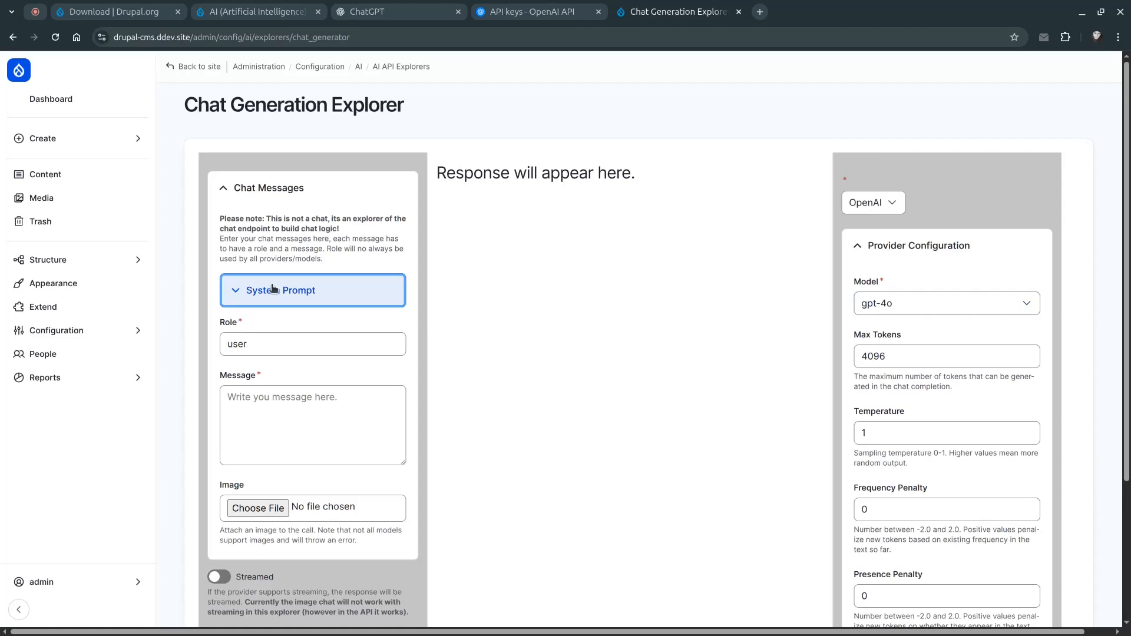
left_click(324, 395)
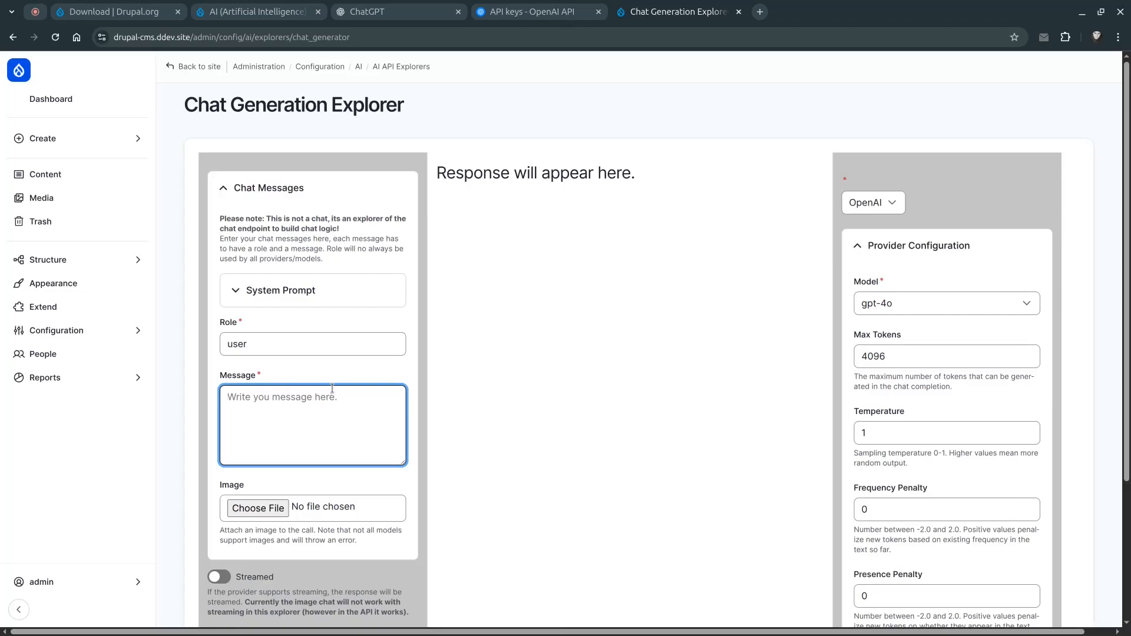
left_click(436, 9)
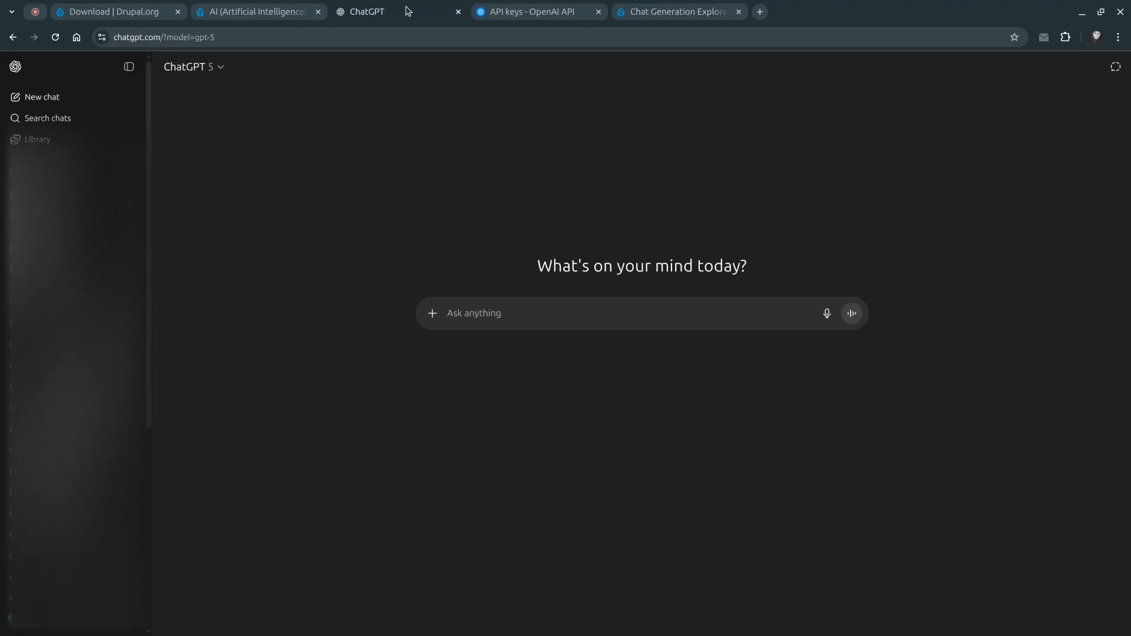
left_click(471, 313)
left_click(521, 11)
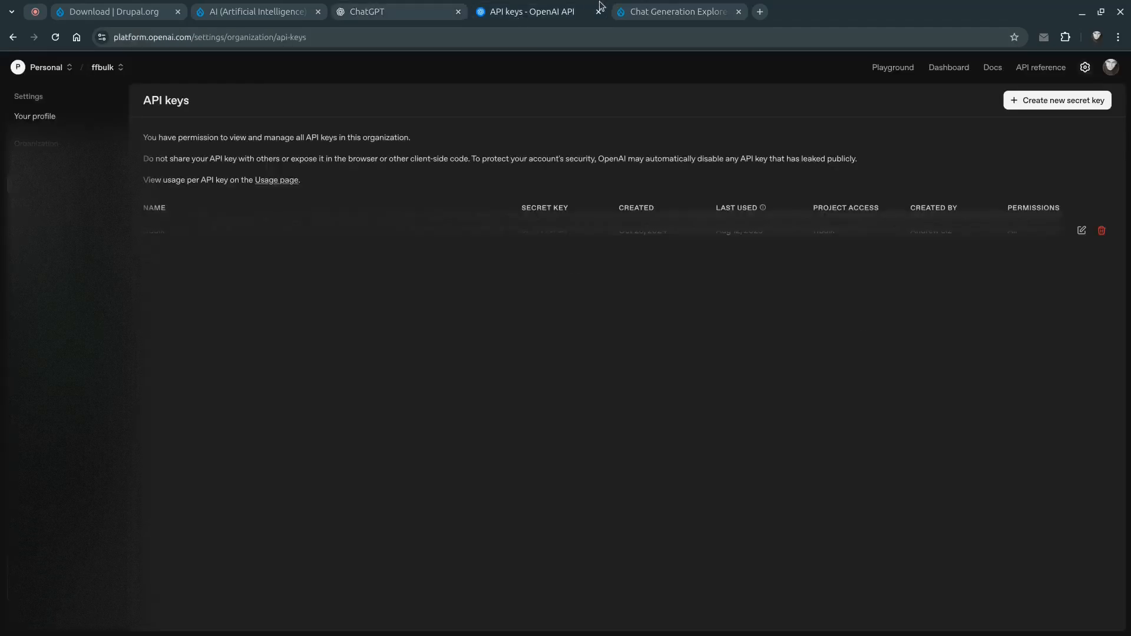
left_click(683, 13)
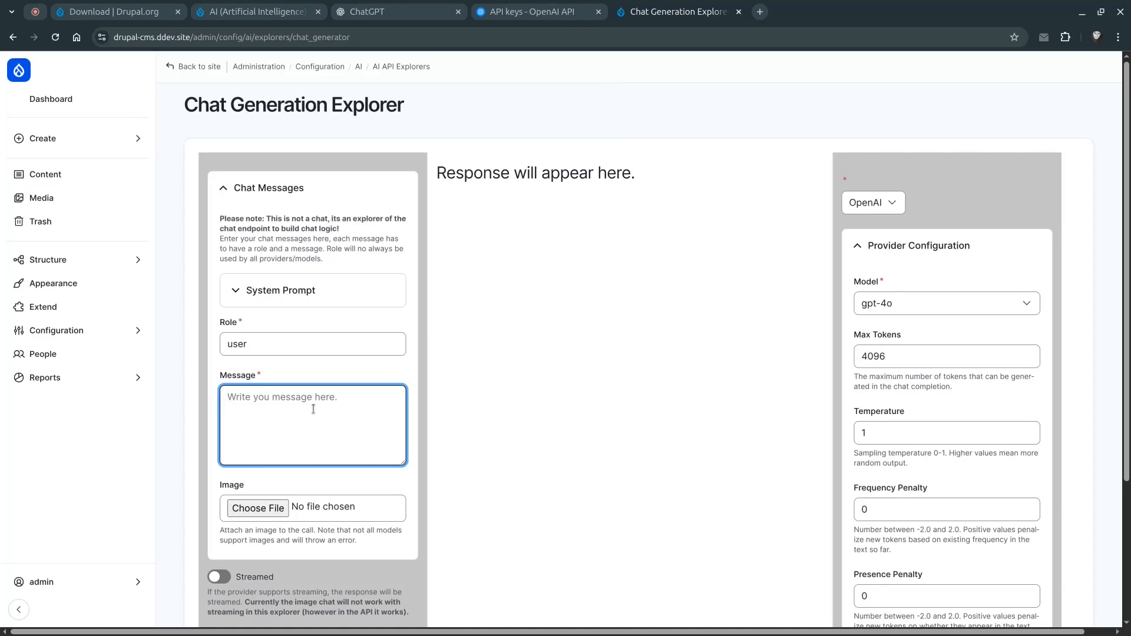
Enter the message "What the version currently you using?" as the user message and submit it with Ask The AI
type("What the version currently you using?")
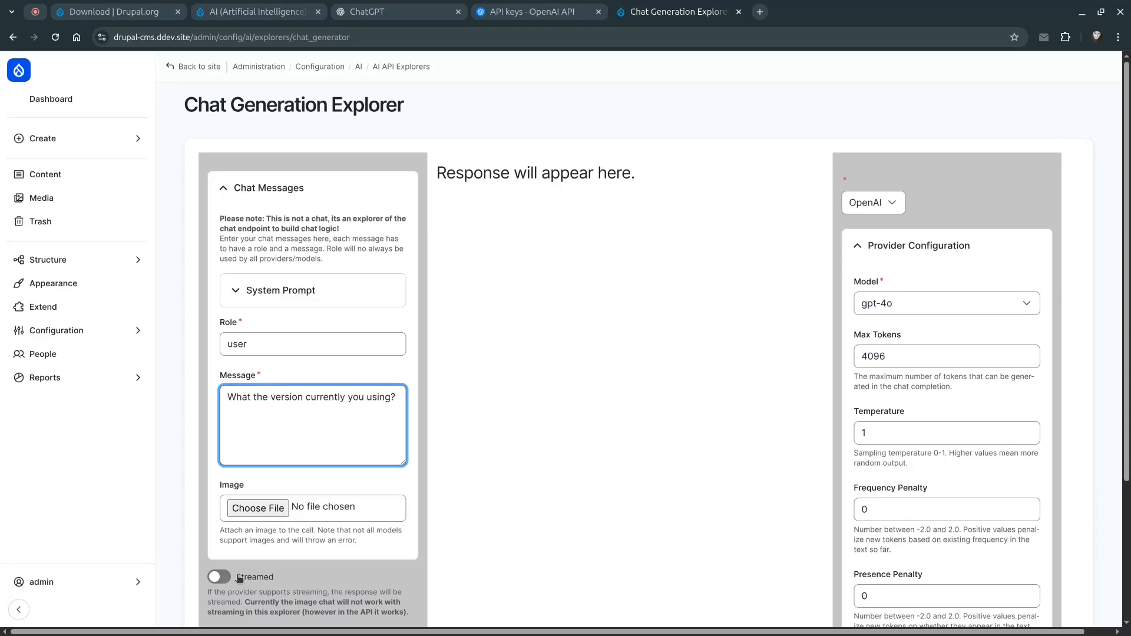
scroll(222, 554, "down", 3)
scroll(222, 544, "down", 2)
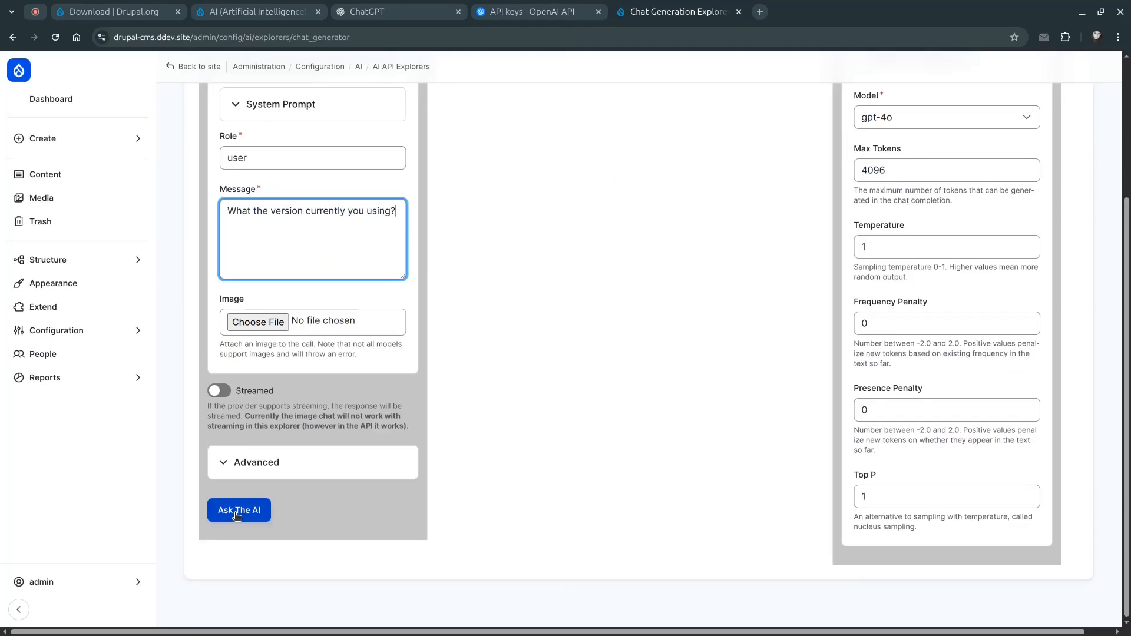
left_click(236, 510)
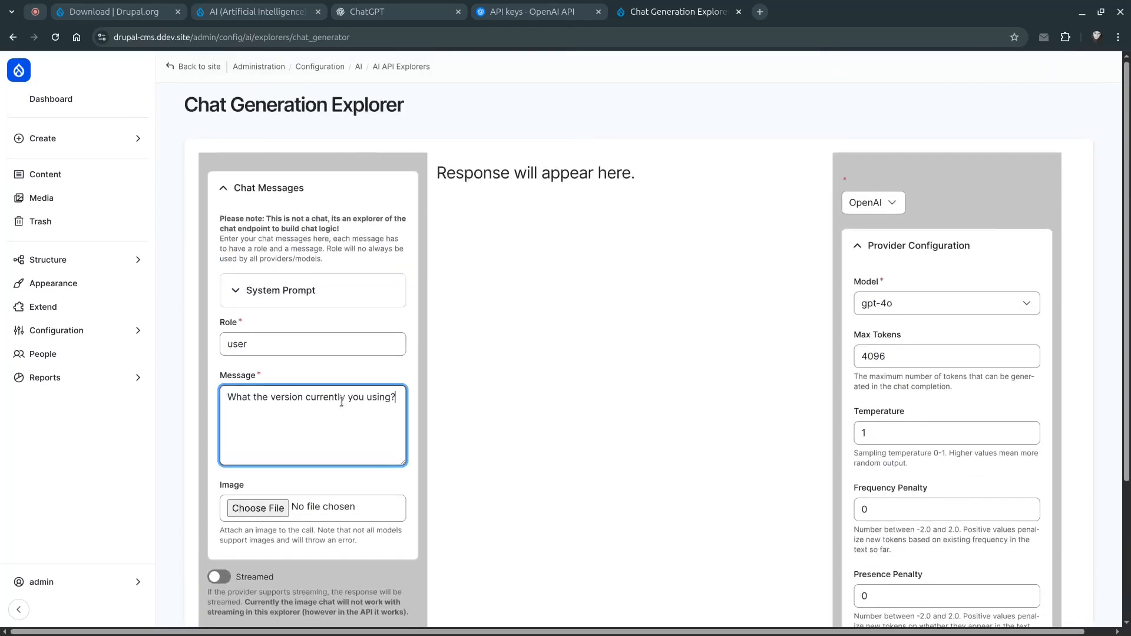
Highlight the assistant's reply and expand the Code Example section to view the generated PHP code
scroll(341, 402, "down", 3)
scroll(341, 401, "up", 3)
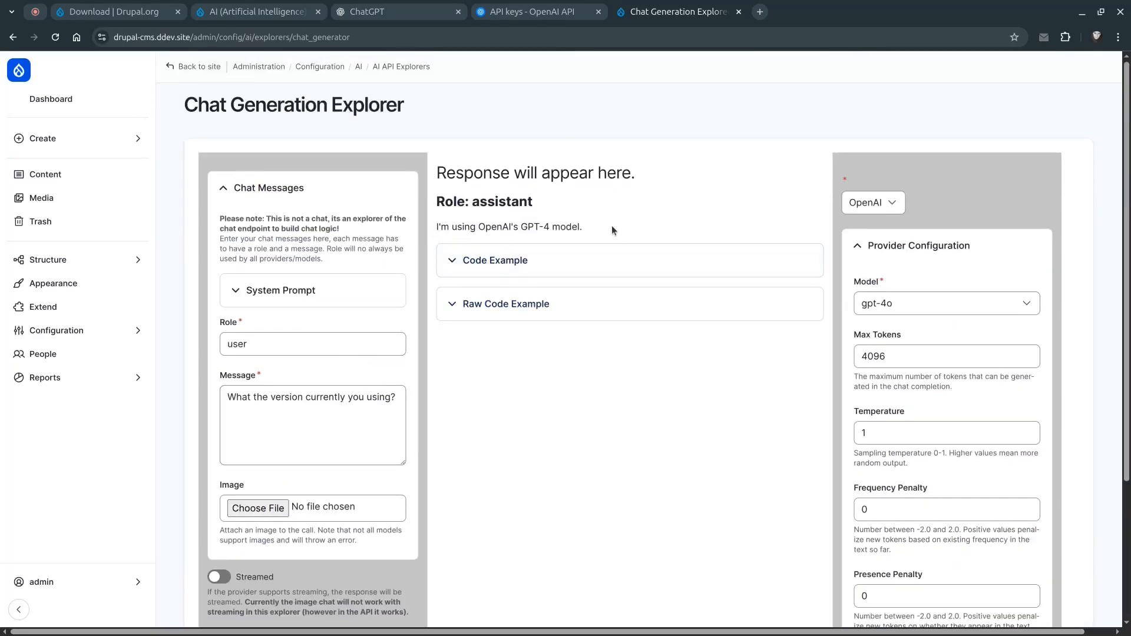
left_click_drag(609, 225, 443, 219)
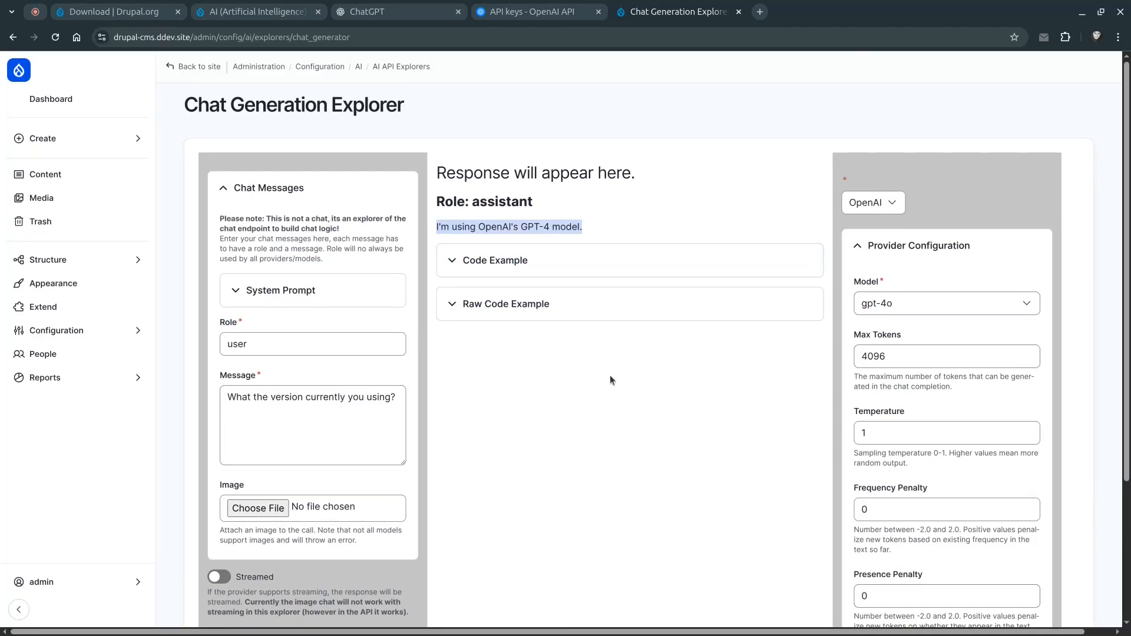
left_click(488, 264)
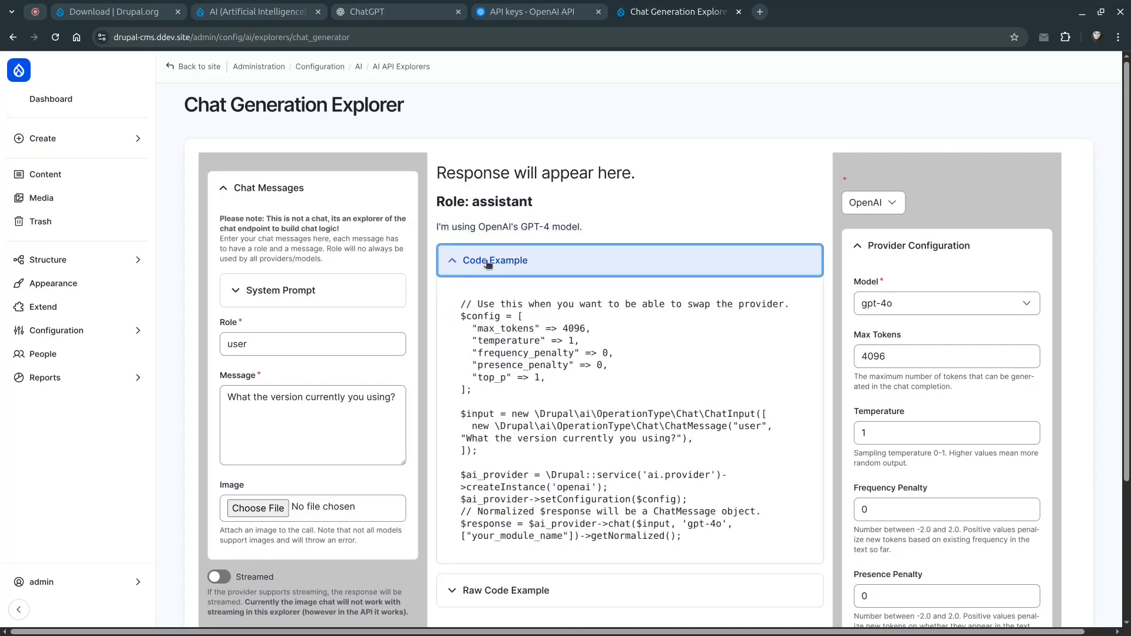